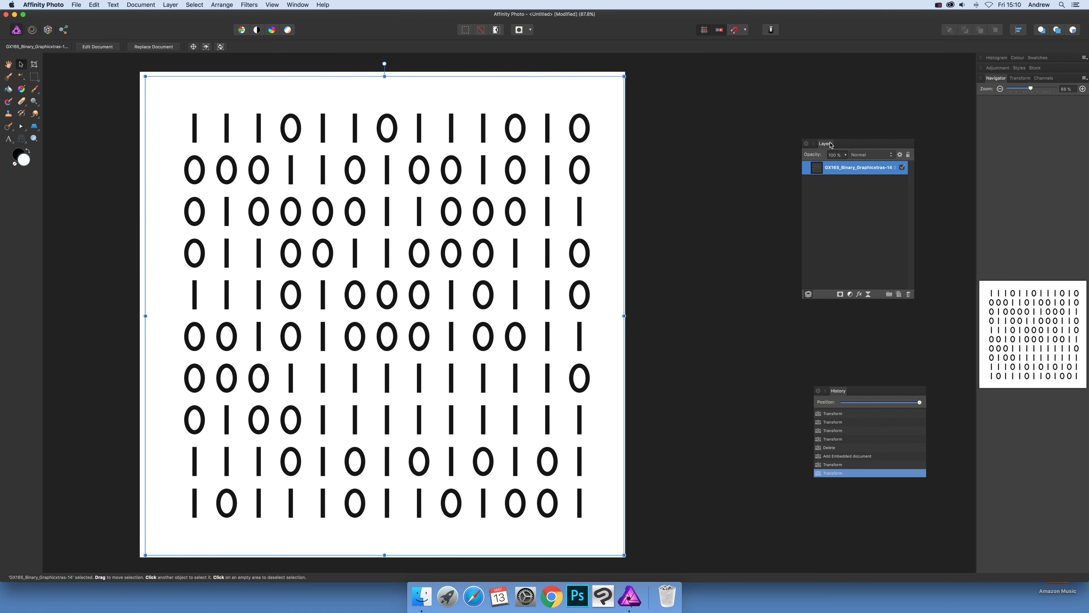
Step: Duplicate the binary digits layer and offset the copy slightly down and to the left of the original
{"action": "left_click_drag", "start_coordinate": [830, 145], "coordinate": [720, 149]}
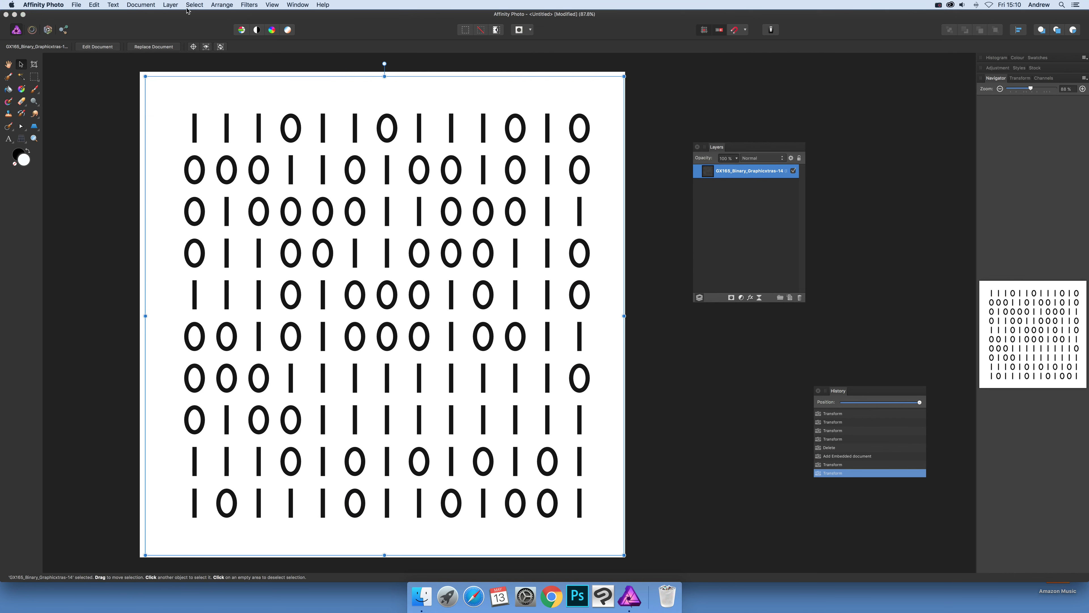
{"action": "left_click", "coordinate": [171, 5]}
{"action": "left_click", "coordinate": [184, 107]}
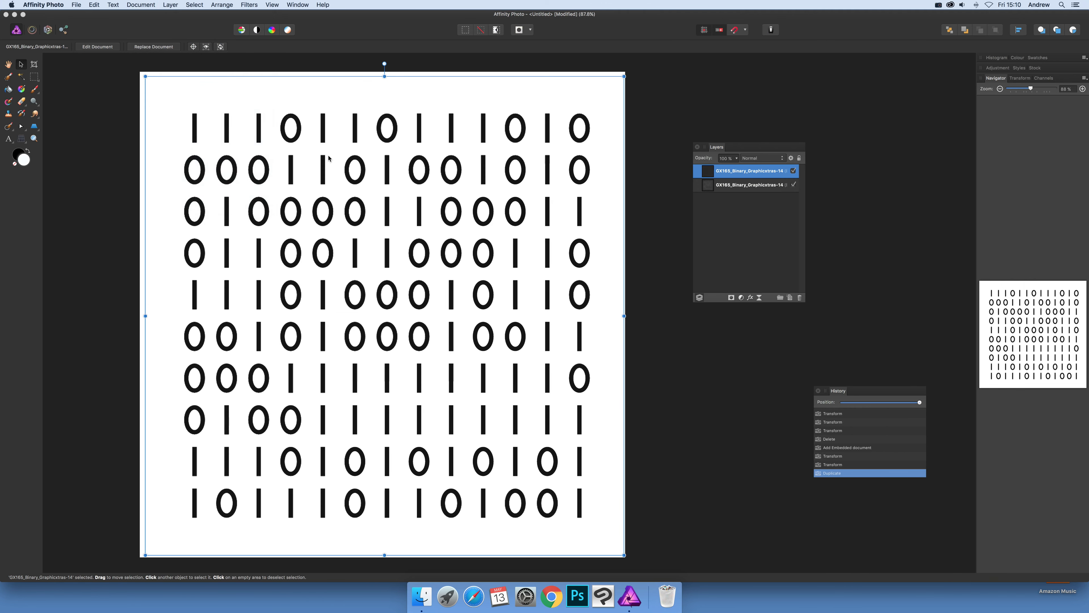
{"action": "left_click_drag", "start_coordinate": [301, 136], "coordinate": [285, 153]}
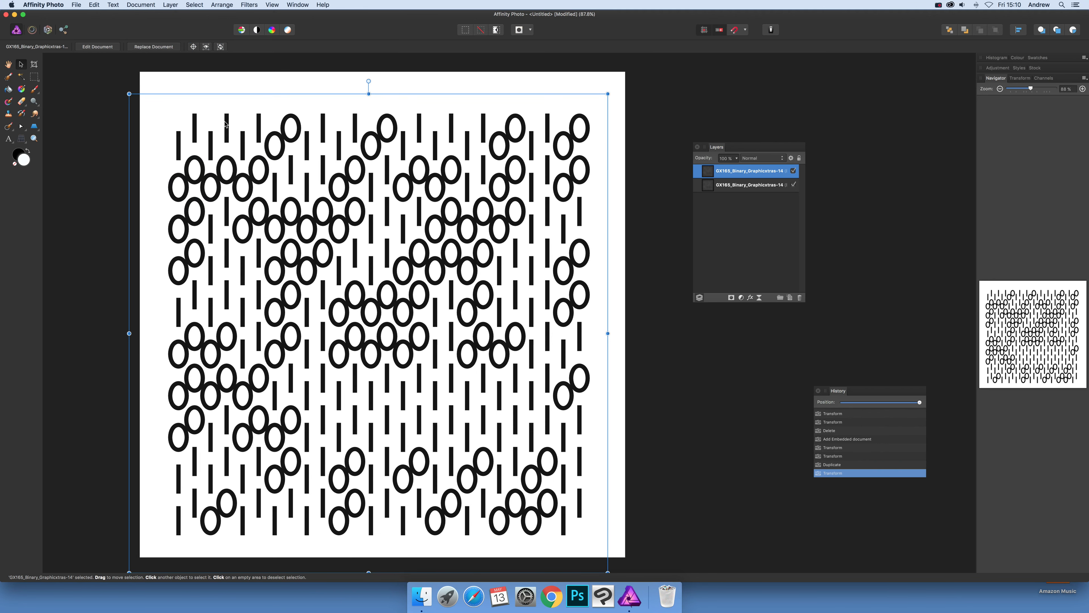
Step: Apply a Gaussian Blur with a 4.8 px radius to the upper, offset copy of the binary layer
{"action": "double_click", "coordinate": [736, 171]}
{"action": "left_click", "coordinate": [246, 5]}
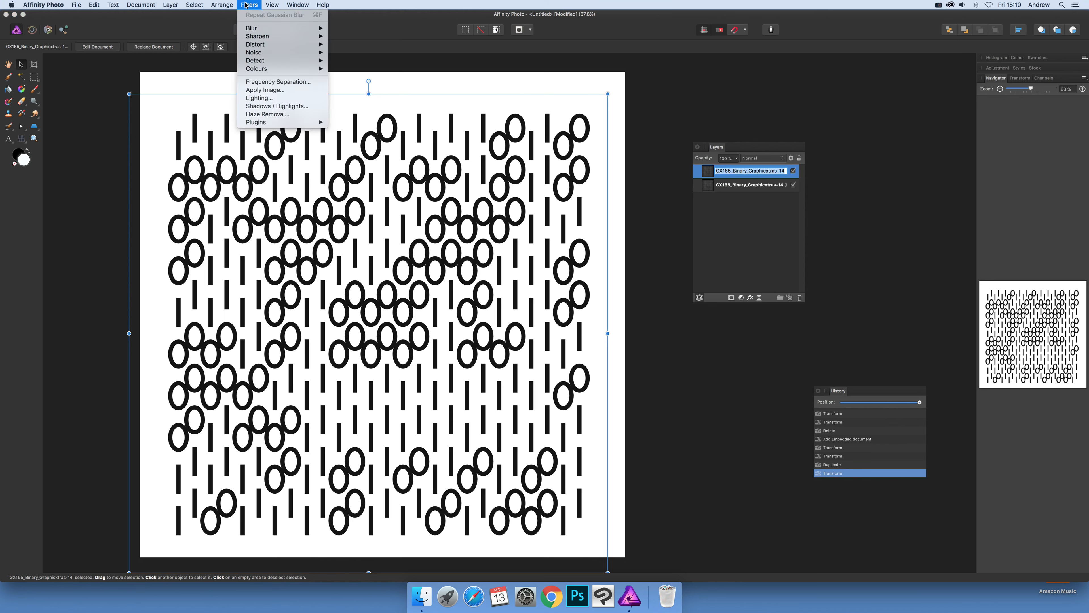
{"action": "mouse_move", "coordinate": [212, 7]}
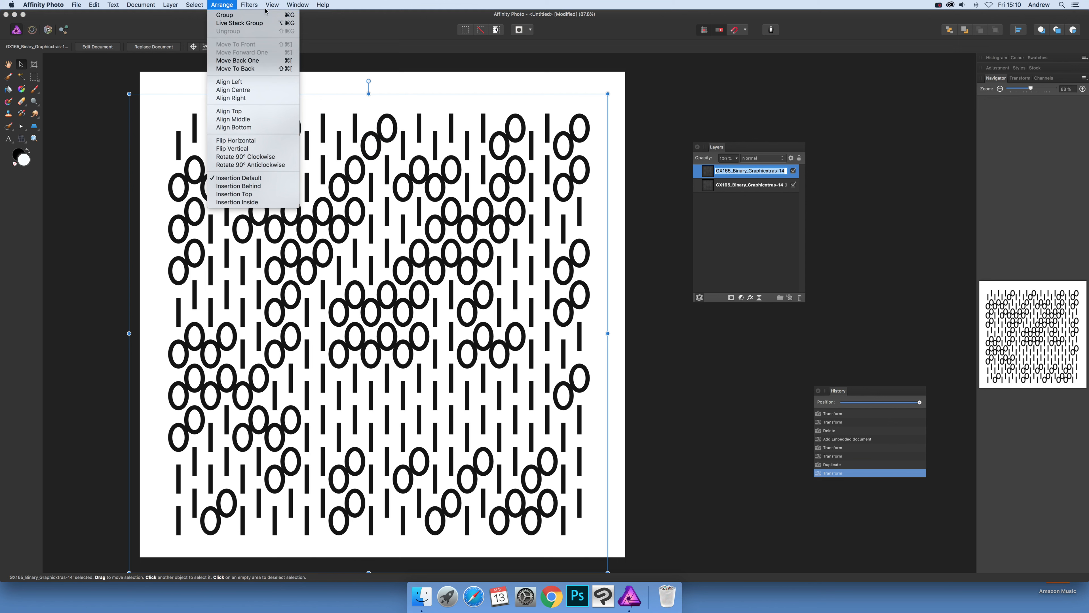
{"action": "mouse_move", "coordinate": [249, 6]}
{"action": "mouse_move", "coordinate": [269, 28]}
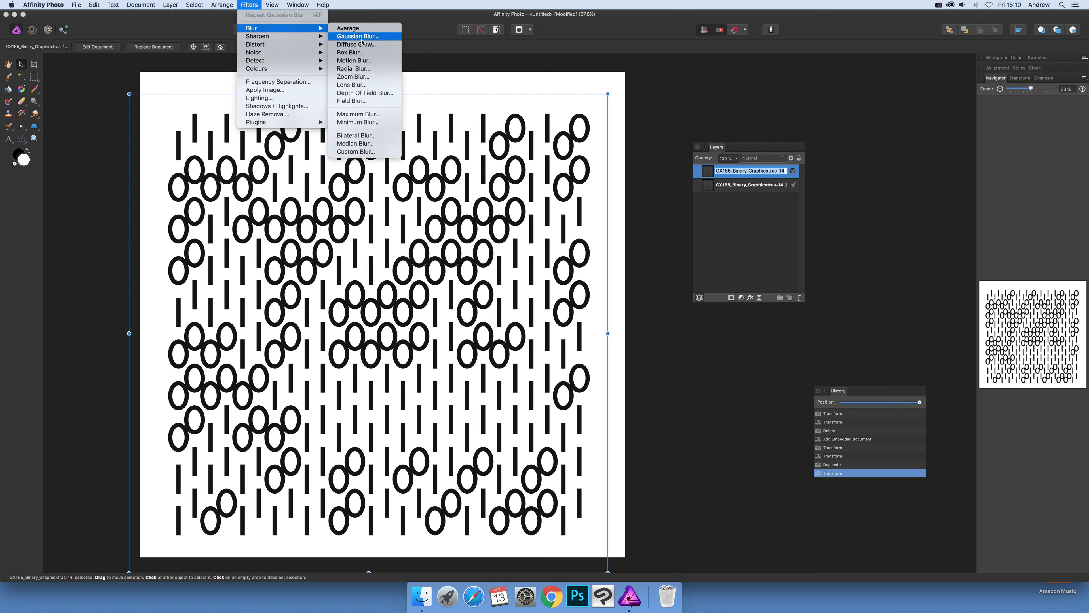
{"action": "left_click", "coordinate": [358, 37]}
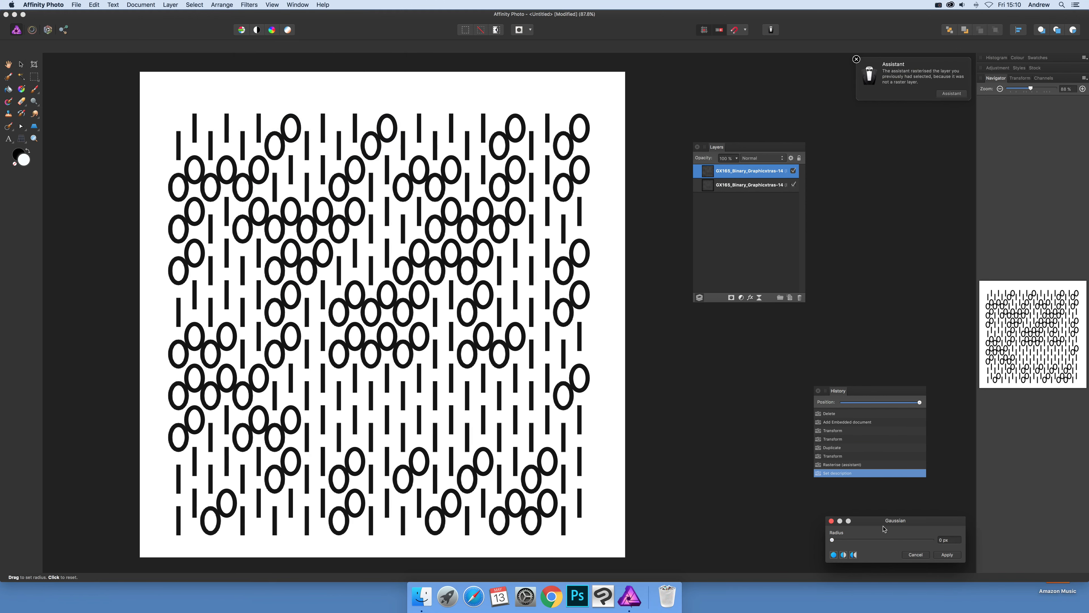
{"action": "left_click_drag", "start_coordinate": [832, 540], "coordinate": [863, 541]}
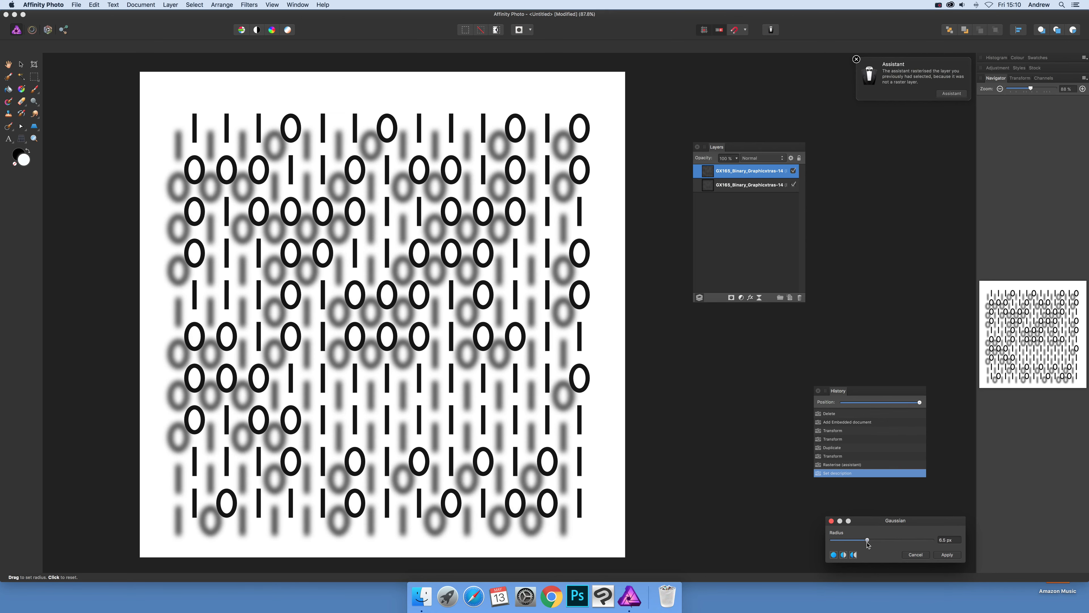
{"action": "left_click", "coordinate": [742, 186]}
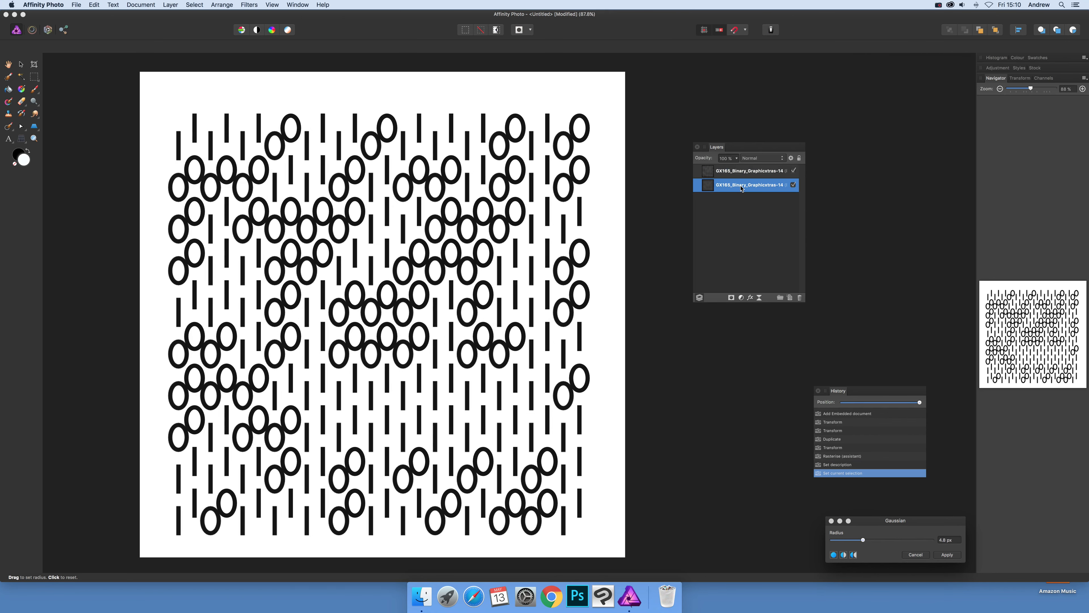
{"action": "left_click", "coordinate": [734, 172]}
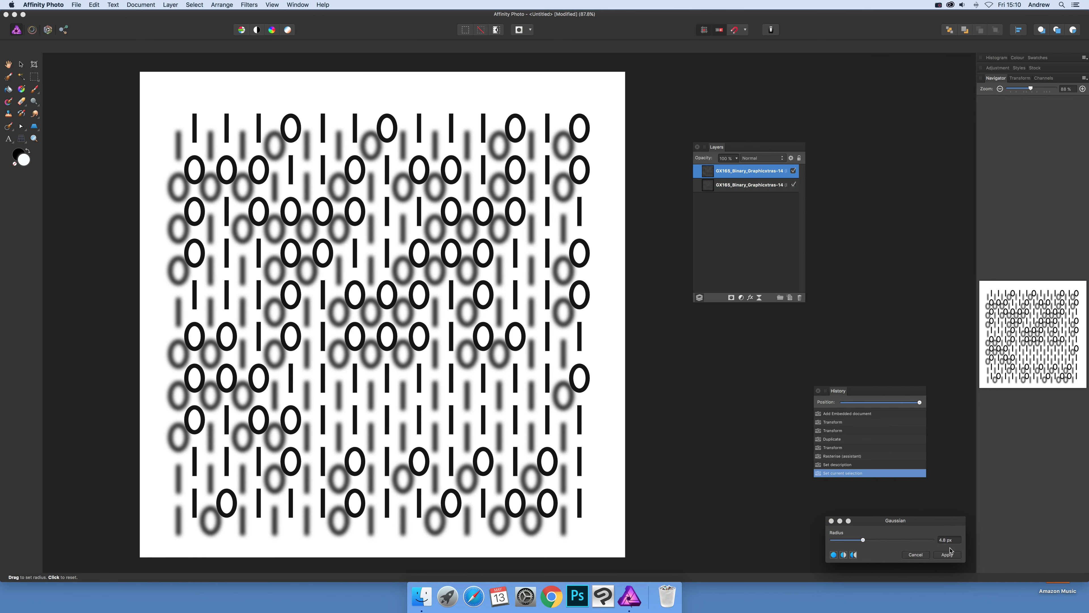
{"action": "left_click_drag", "start_coordinate": [911, 522], "coordinate": [730, 350]}
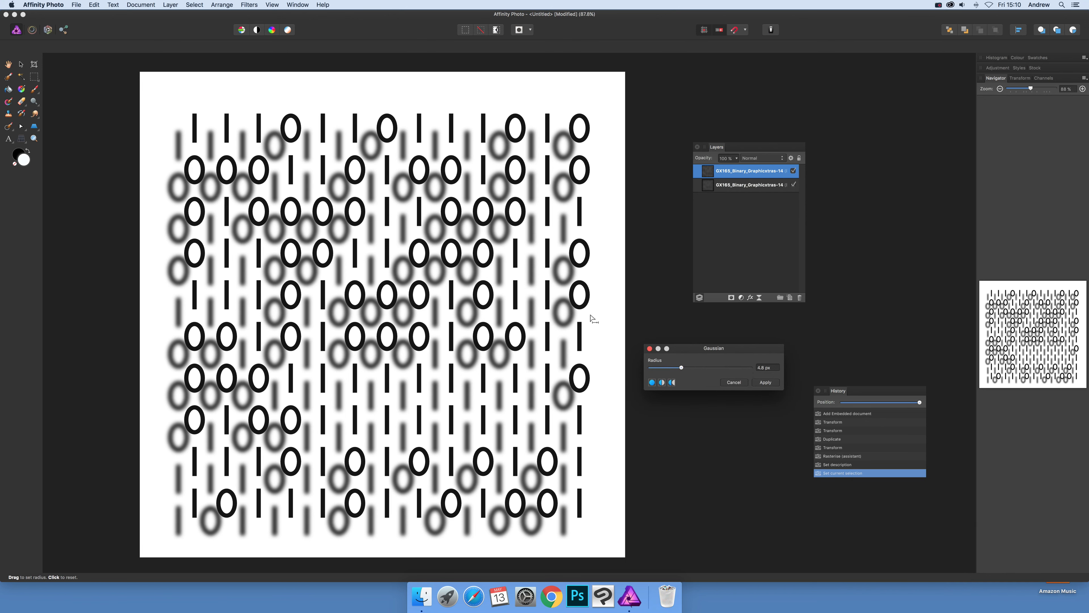
{"action": "left_click_drag", "start_coordinate": [716, 350], "coordinate": [707, 341]}
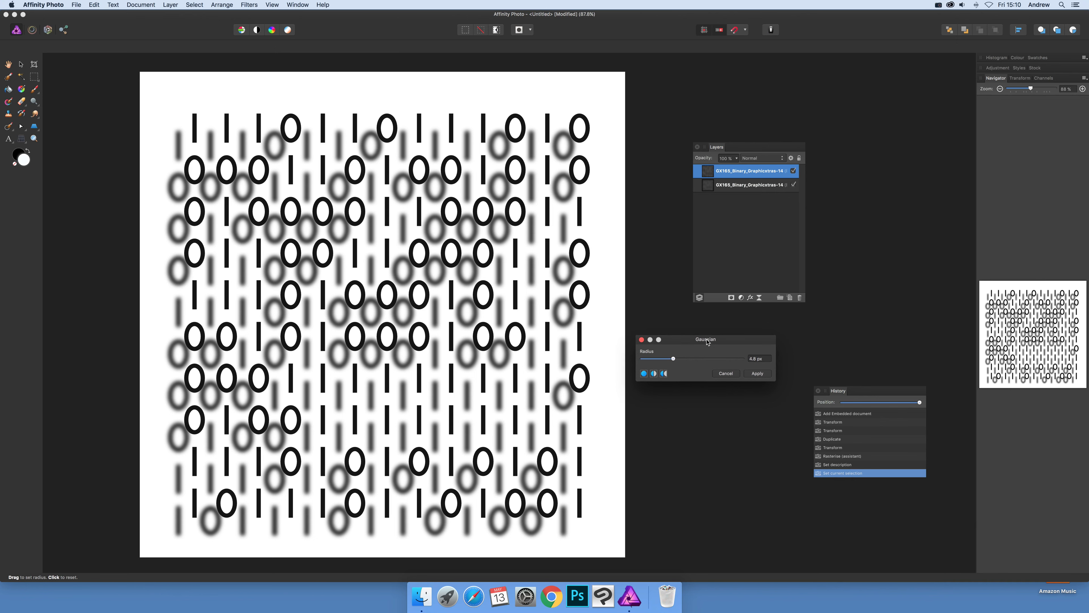
{"action": "left_click", "coordinate": [758, 373]}
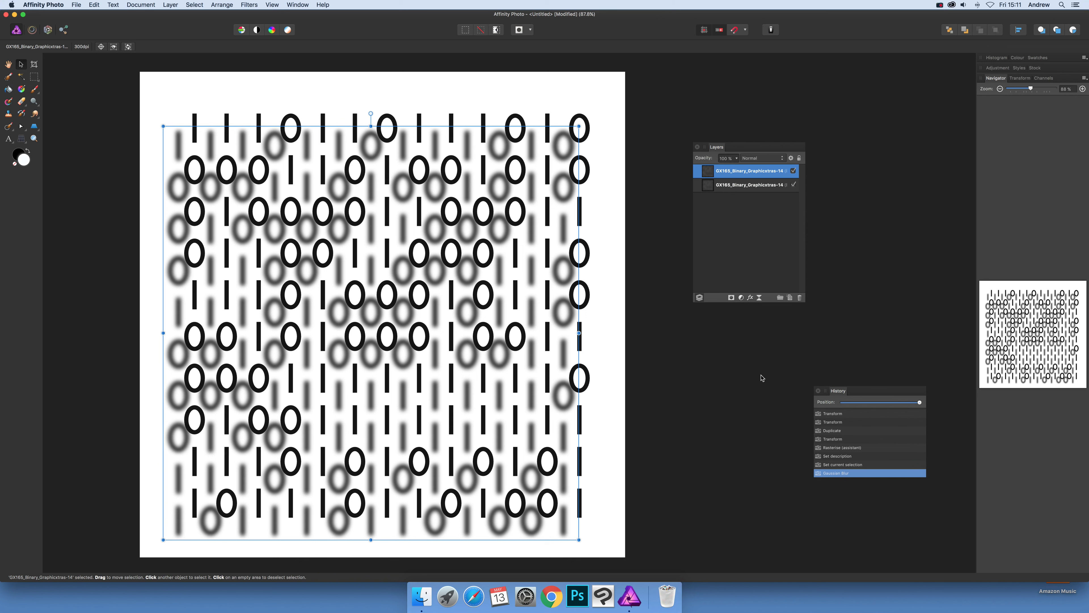
Step: Apply a Gaussian Blur with a radius of about 6.9 px to the lower, original binary layer
{"action": "left_click", "coordinate": [745, 189]}
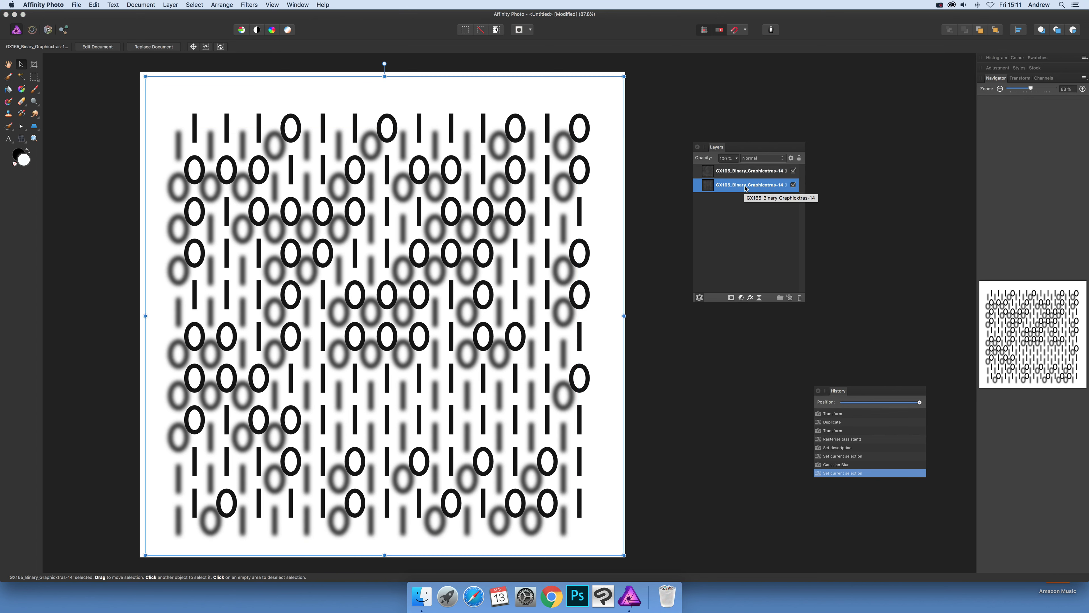
{"action": "left_click", "coordinate": [249, 5]}
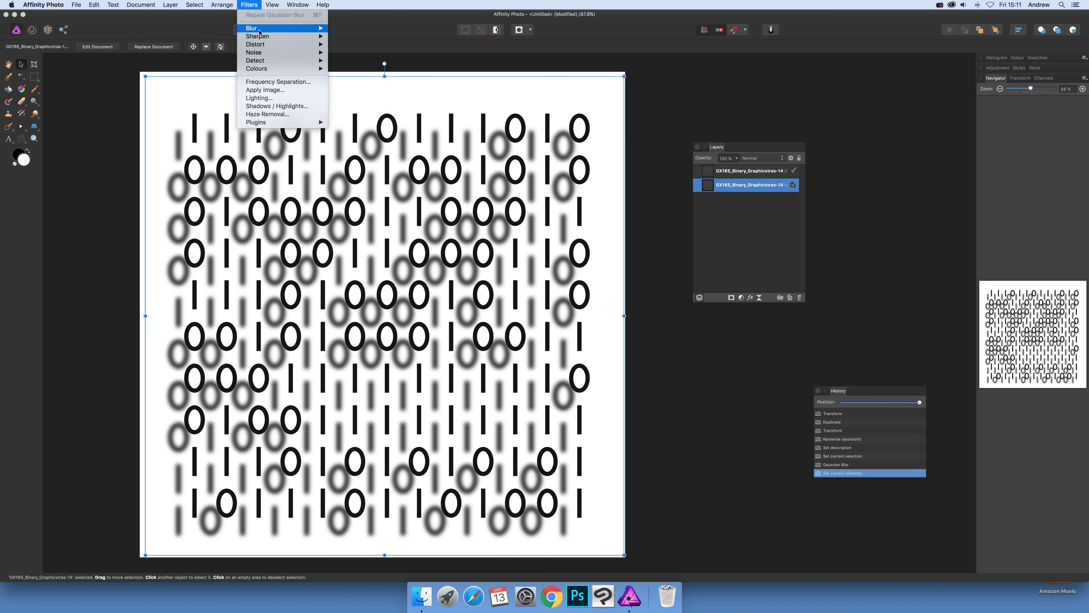
{"action": "mouse_move", "coordinate": [259, 29]}
{"action": "left_click", "coordinate": [349, 40]}
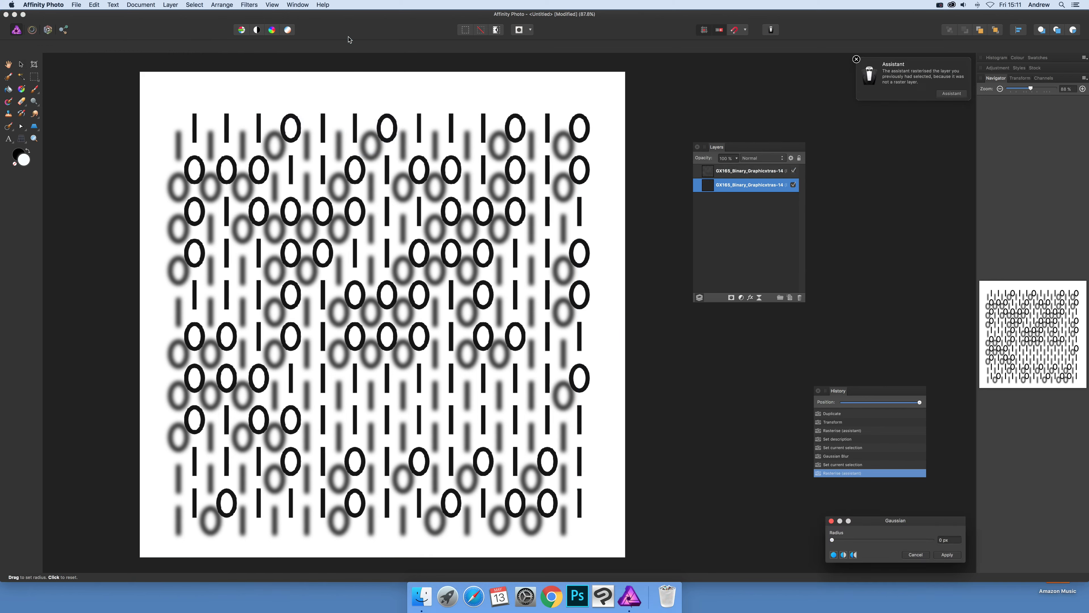
{"action": "left_click_drag", "start_coordinate": [834, 541], "coordinate": [866, 542]}
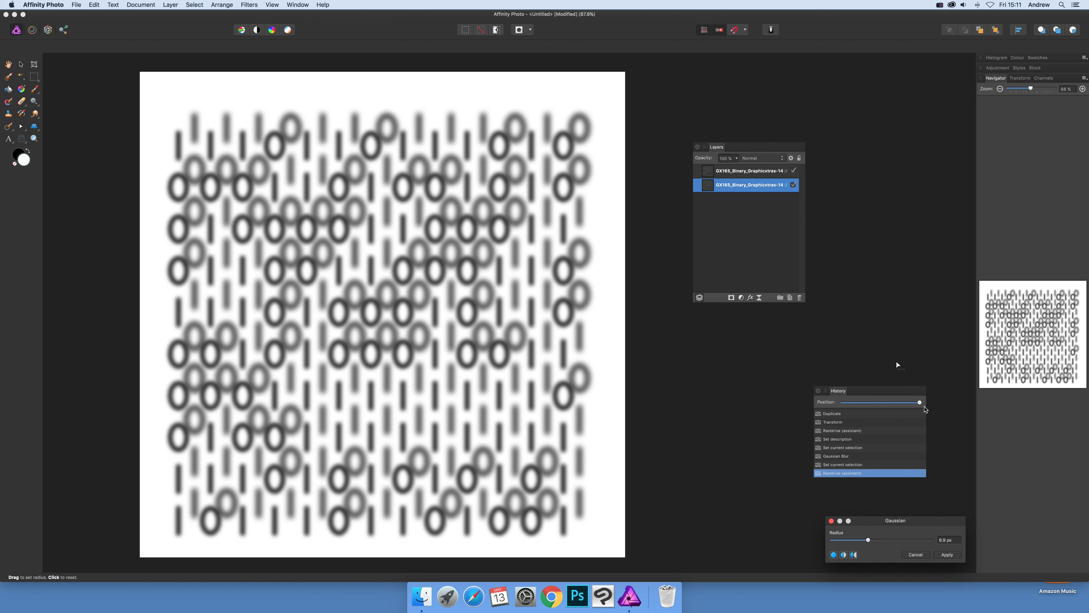
{"action": "left_click", "coordinate": [954, 554]}
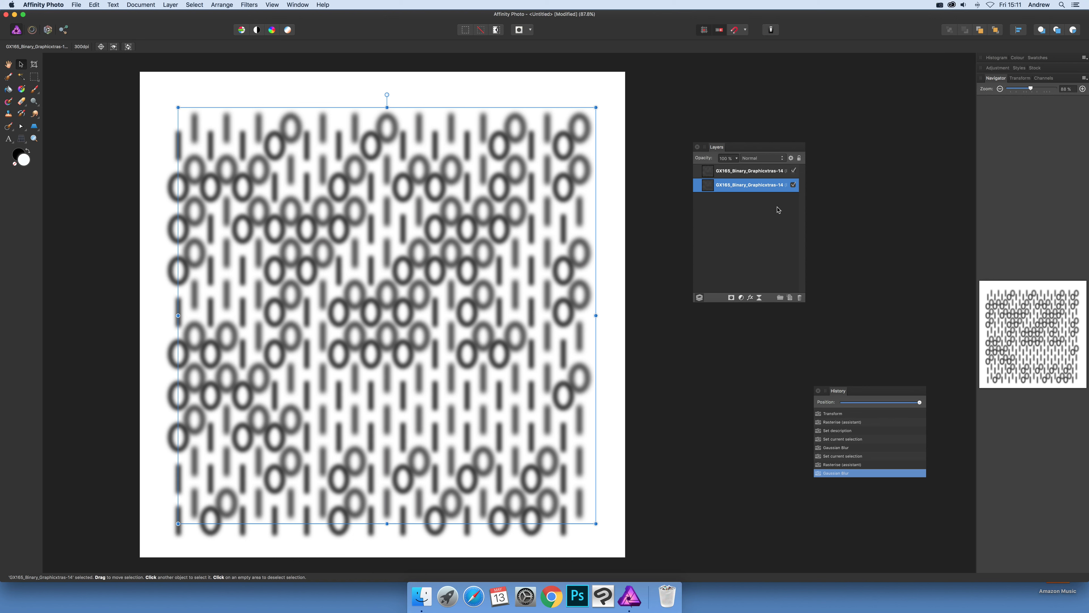
Step: Merge the visible binary layers into a new pixel layer and hide the two source layers beneath it
{"action": "left_click", "coordinate": [746, 175], "text": "shift"}
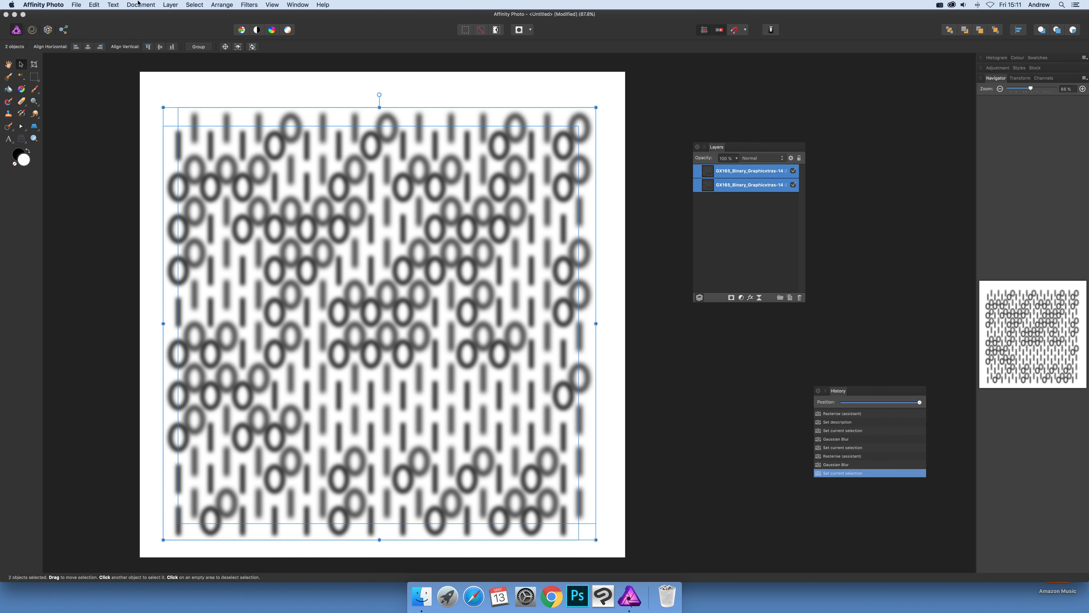
{"action": "left_click", "coordinate": [166, 4]}
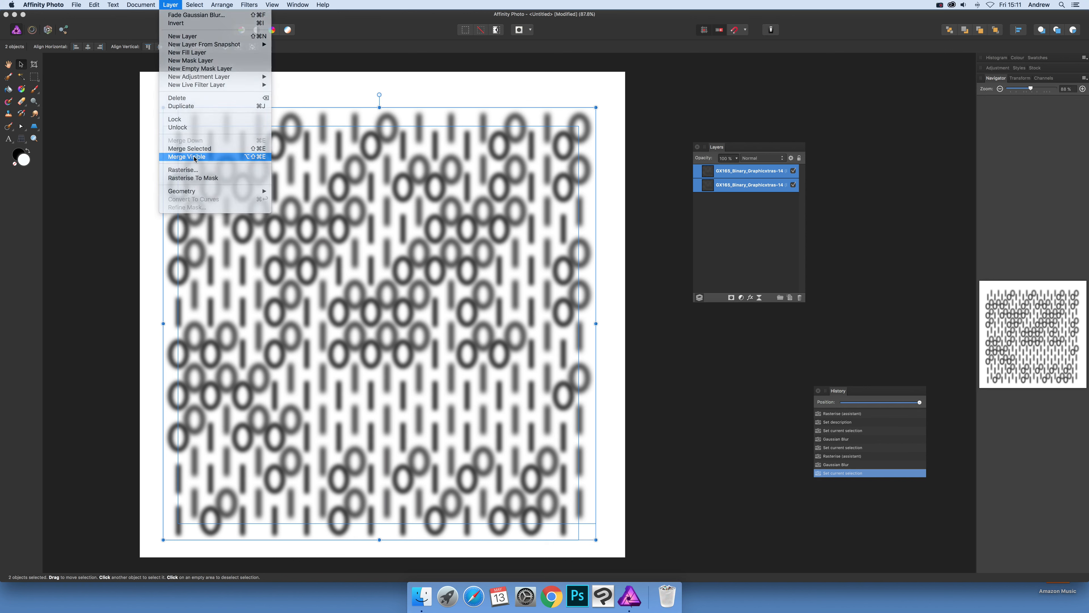
{"action": "left_click", "coordinate": [194, 157]}
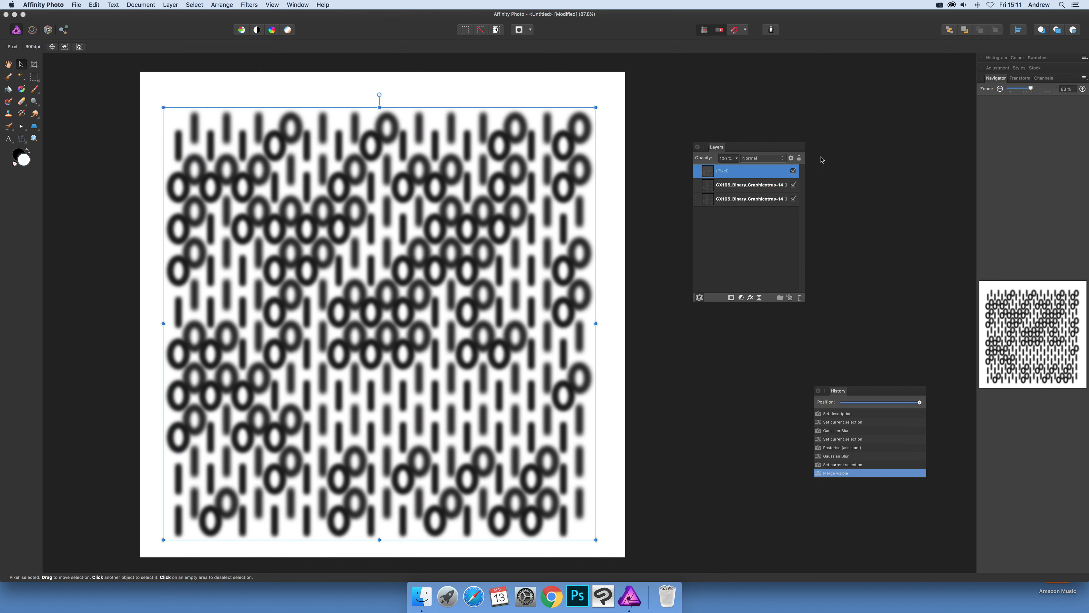
{"action": "left_click", "coordinate": [794, 185]}
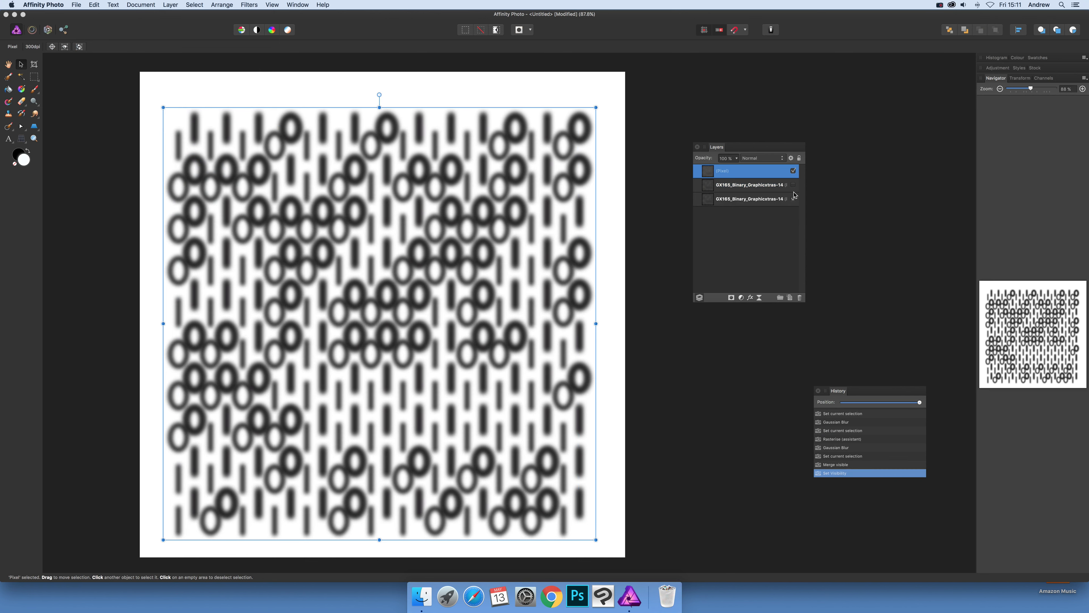
{"action": "left_click", "coordinate": [793, 199]}
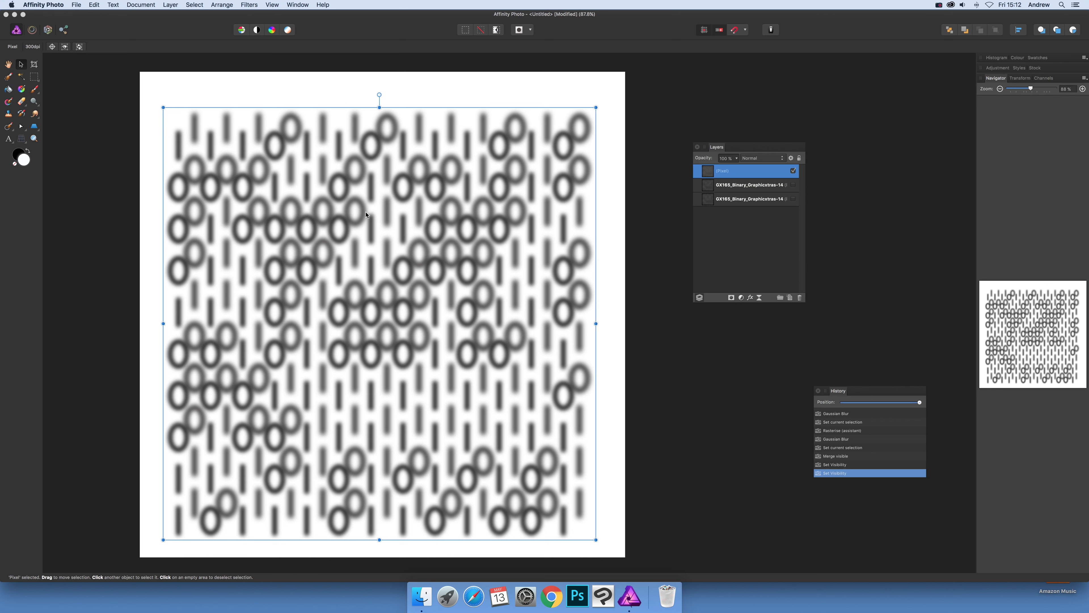
Step: Start the Deform filter on the merged layer and add anchor handles around all four edges of the pattern, plus two in its upper area
{"action": "left_click", "coordinate": [249, 4]}
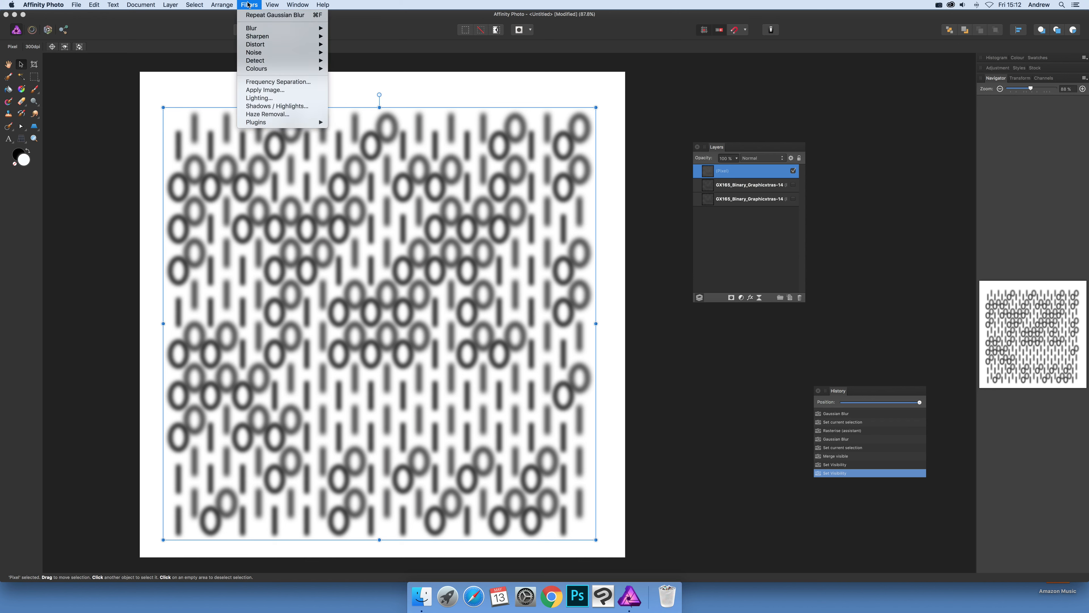
{"action": "mouse_move", "coordinate": [300, 44]}
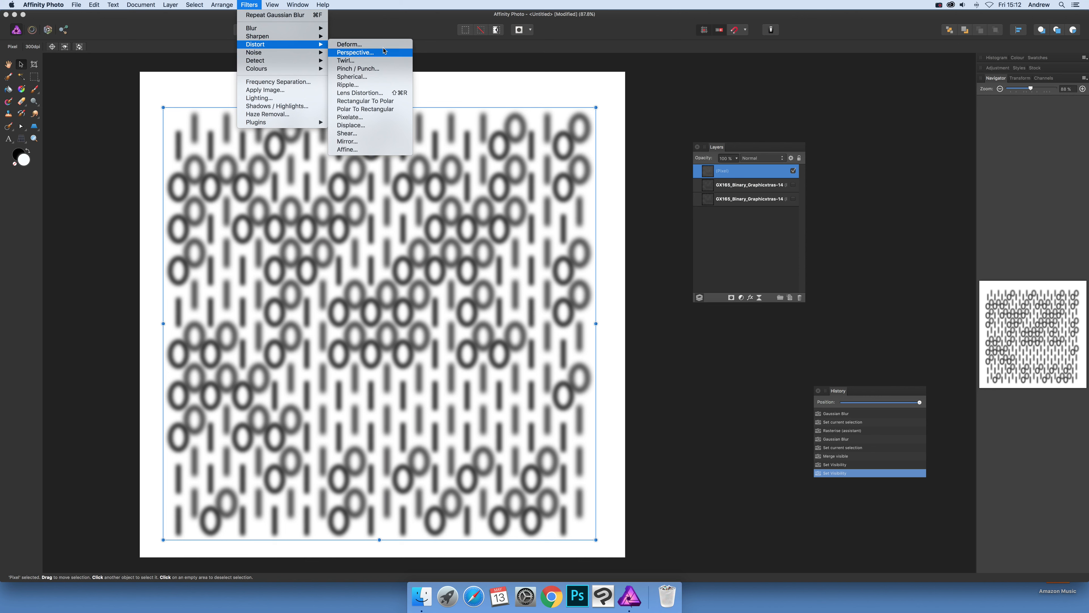
{"action": "left_click", "coordinate": [363, 47]}
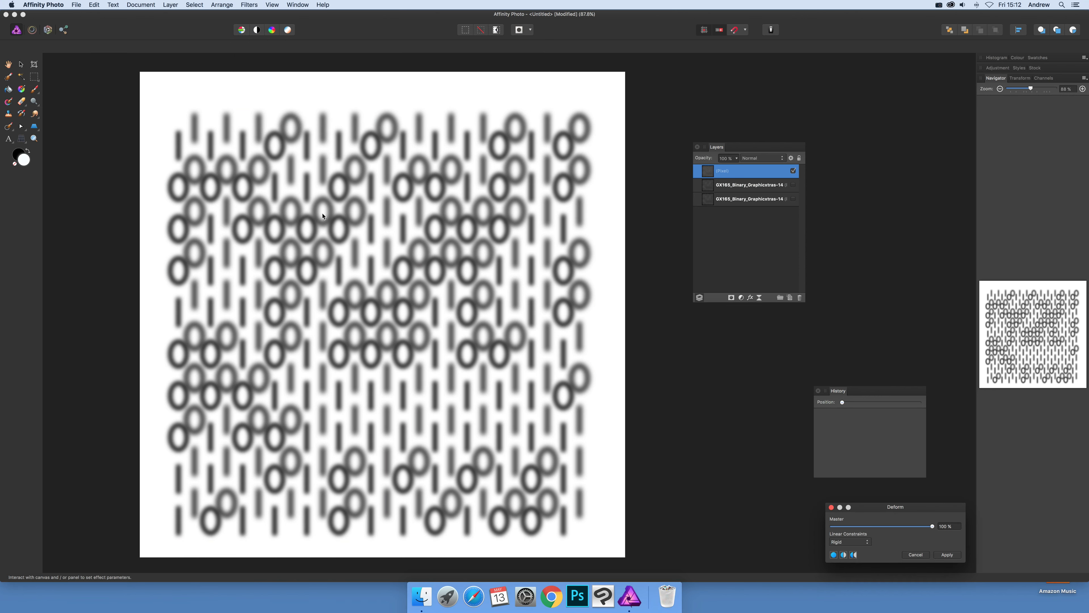
{"action": "left_click", "coordinate": [255, 165]}
{"action": "left_click", "coordinate": [525, 159]}
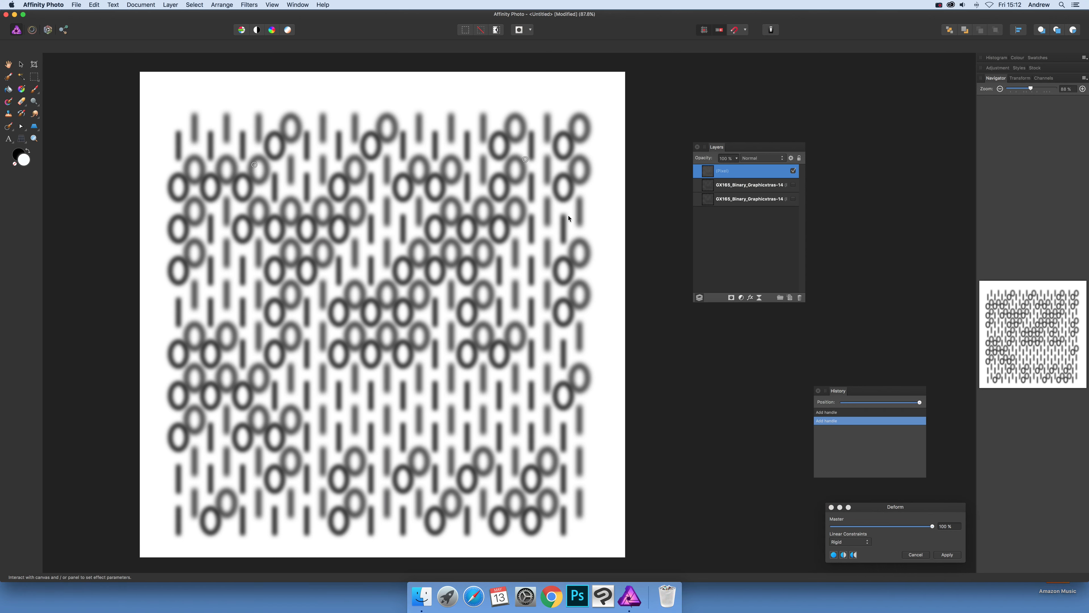
{"action": "left_click", "coordinate": [190, 119]}
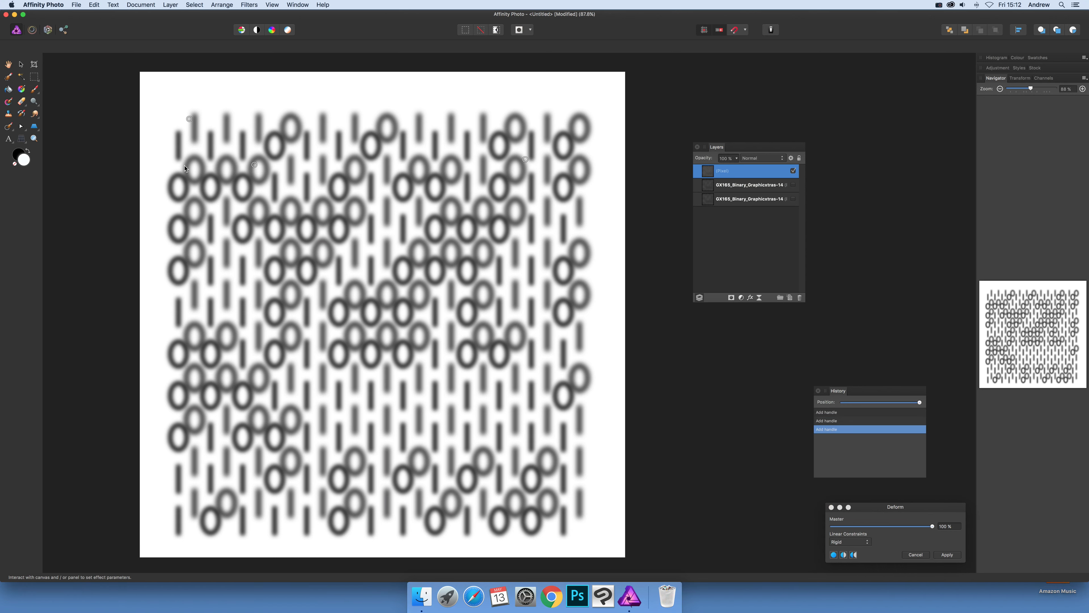
{"action": "left_click", "coordinate": [180, 235]}
{"action": "left_click", "coordinate": [177, 365]}
{"action": "left_click", "coordinate": [181, 454]}
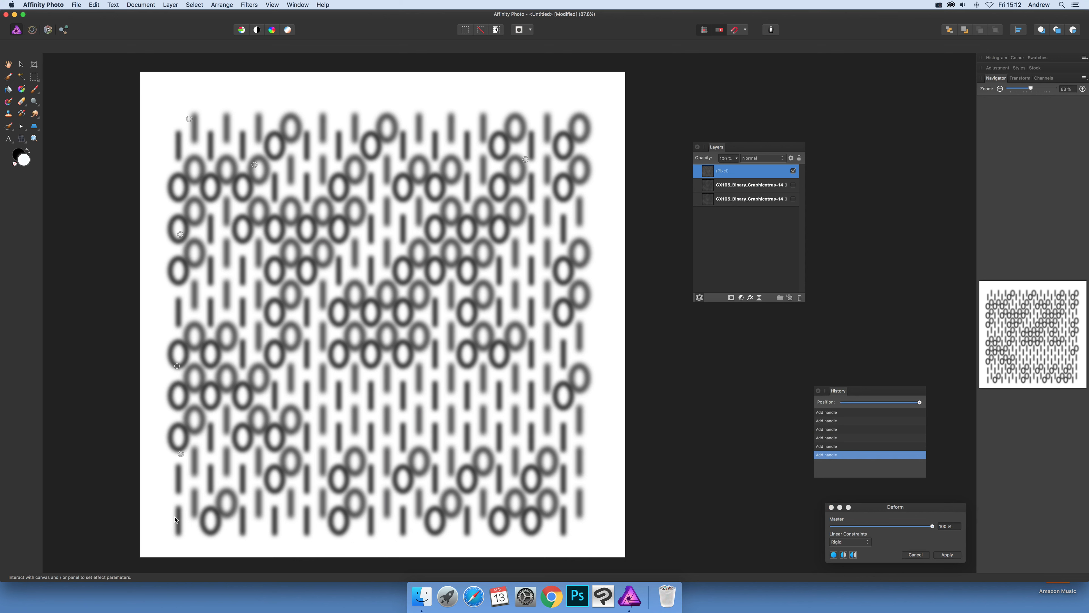
{"action": "left_click", "coordinate": [174, 518]}
{"action": "left_click", "coordinate": [265, 528]}
{"action": "left_click", "coordinate": [369, 535]}
{"action": "left_click", "coordinate": [486, 538]}
{"action": "left_click", "coordinate": [554, 540]}
{"action": "left_click", "coordinate": [583, 475]}
{"action": "left_click", "coordinate": [586, 350]}
{"action": "left_click", "coordinate": [578, 214]}
{"action": "left_click", "coordinate": [580, 275]}
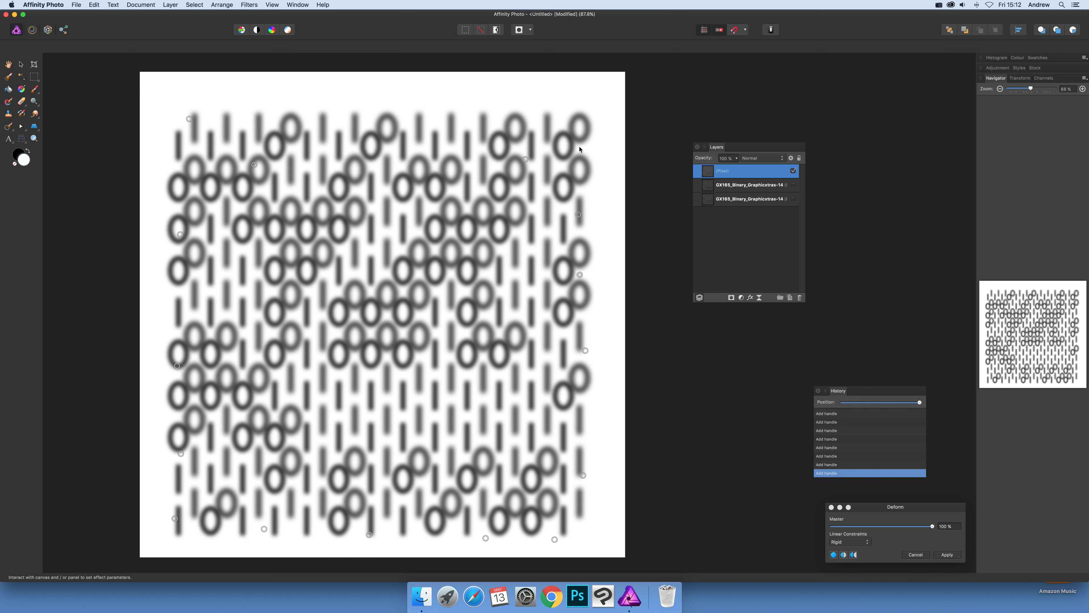
{"action": "left_click", "coordinate": [585, 131]}
{"action": "left_click", "coordinate": [435, 114]}
{"action": "left_click", "coordinate": [331, 113]}
{"action": "left_click", "coordinate": [230, 109]}
{"action": "left_click", "coordinate": [396, 111]}
{"action": "left_click", "coordinate": [492, 117]}
Step: Pull interior points of the merged layer outward into four swirls, two in the lower half and two near the upper corners, and apply Deform
{"action": "mouse_move", "coordinate": [458, 289]}
{"action": "left_mouse_down"}
{"action": "mouse_move", "coordinate": [333, 376]}
{"action": "mouse_move", "coordinate": [313, 380]}
{"action": "mouse_move", "coordinate": [217, 344]}
{"action": "mouse_move", "coordinate": [251, 354]}
{"action": "mouse_move", "coordinate": [201, 351]}
{"action": "mouse_move", "coordinate": [251, 355]}
{"action": "mouse_move", "coordinate": [222, 357]}
{"action": "mouse_move", "coordinate": [240, 377]}
{"action": "left_mouse_up"}
{"action": "left_click_drag", "start_coordinate": [285, 243], "coordinate": [451, 375]}
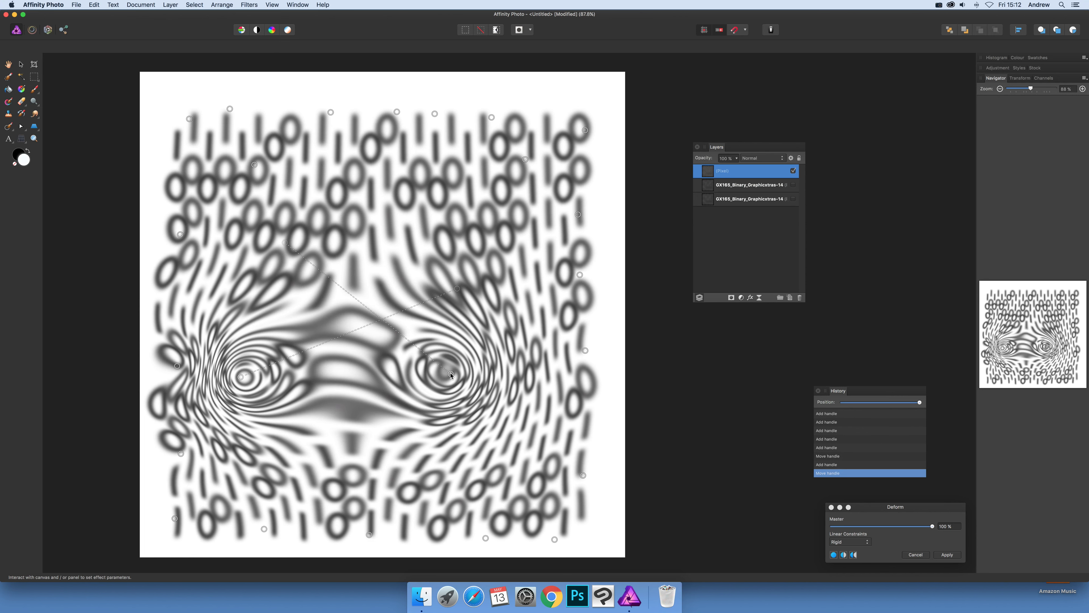
{"action": "left_click_drag", "start_coordinate": [452, 375], "coordinate": [469, 448]}
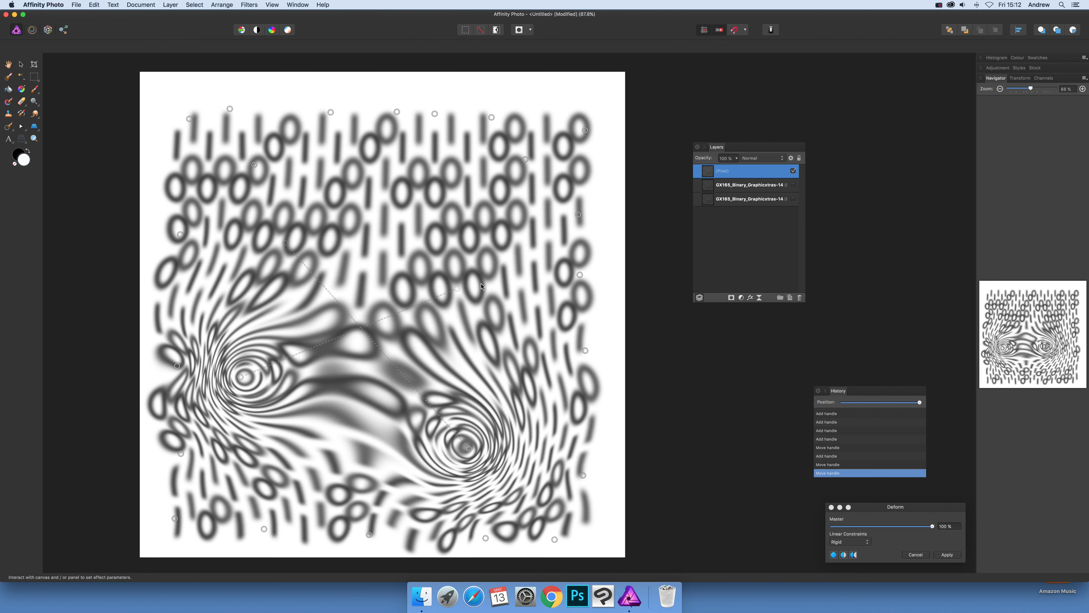
{"action": "left_click_drag", "start_coordinate": [465, 227], "coordinate": [278, 163]}
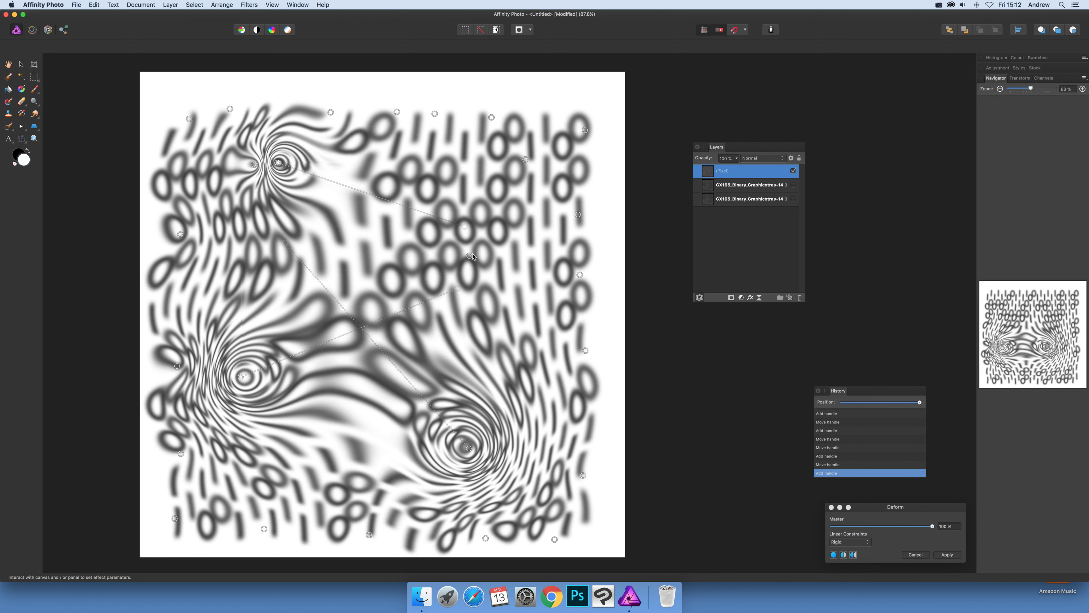
{"action": "left_click_drag", "start_coordinate": [470, 256], "coordinate": [543, 186]}
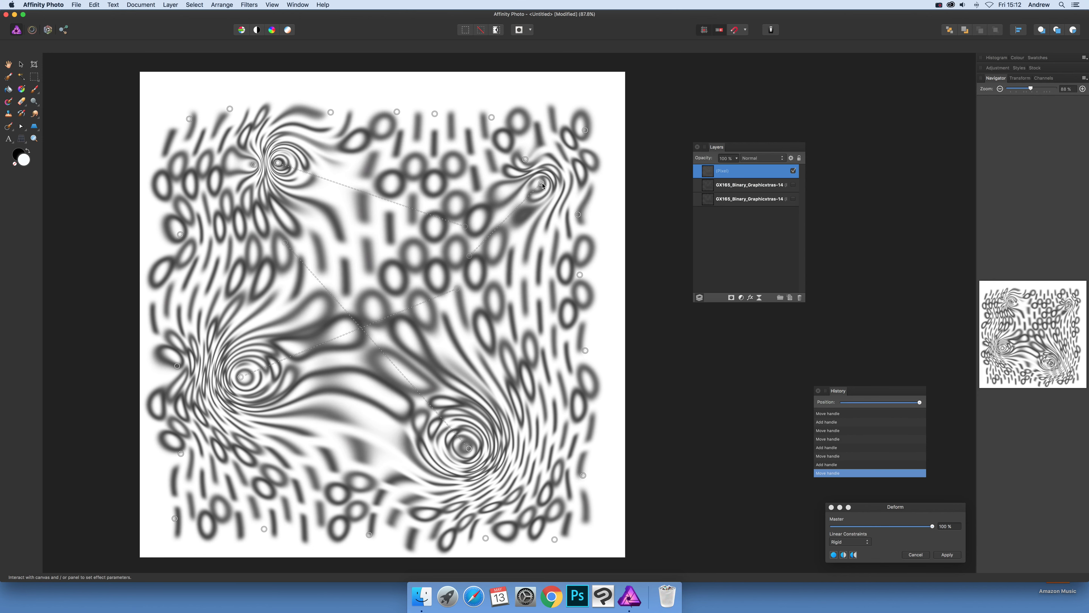
{"action": "left_click_drag", "start_coordinate": [899, 507], "coordinate": [657, 369]}
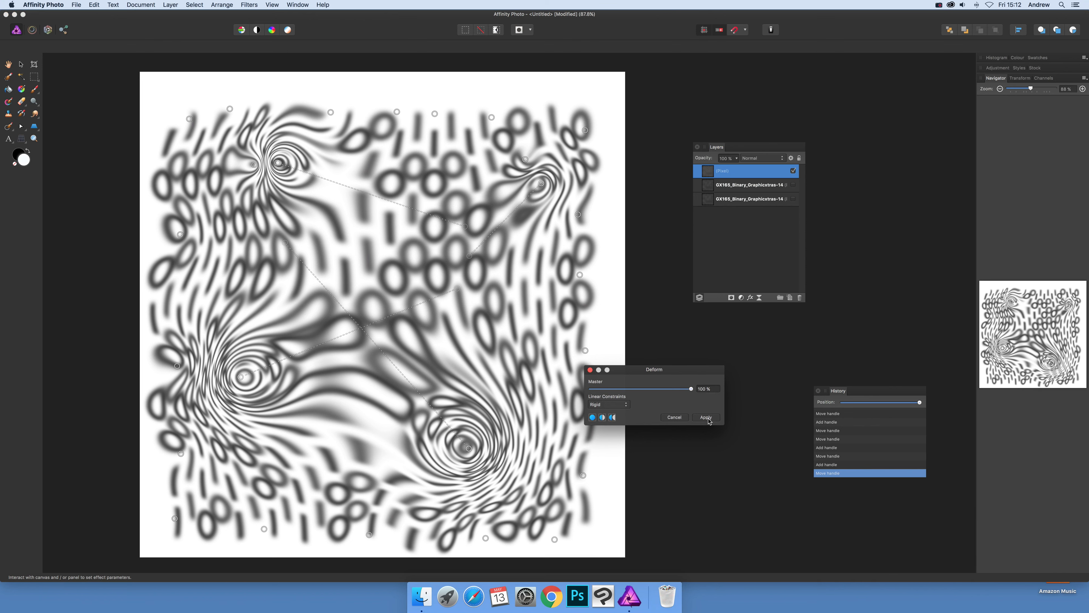
{"action": "left_click", "coordinate": [707, 418]}
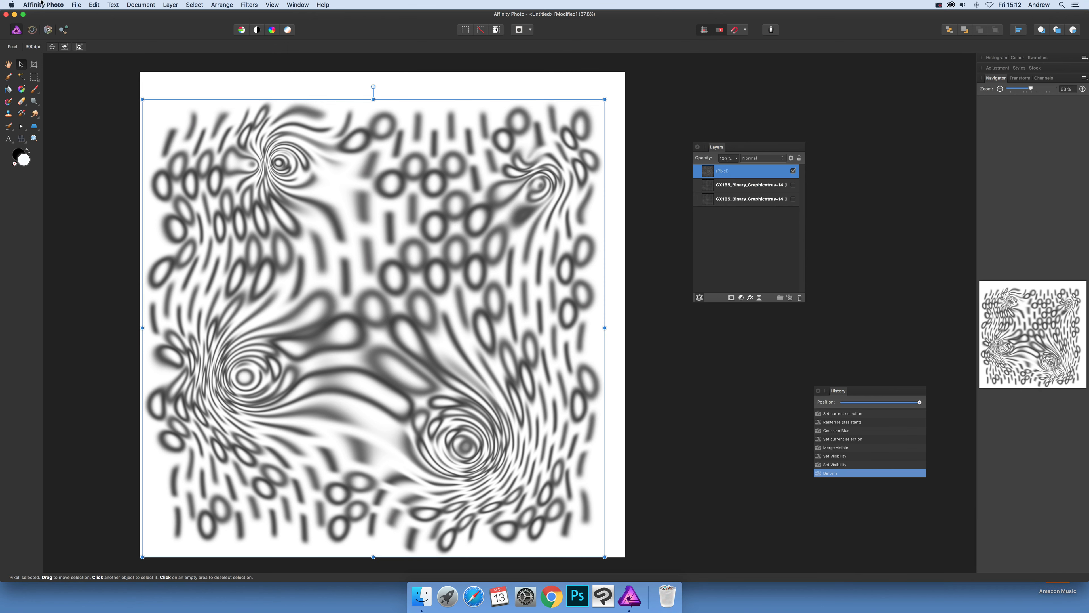
Step: Duplicate the warped layer twice, offsetting the first copy up and to the right and the second down and to the left
{"action": "left_click", "coordinate": [165, 5]}
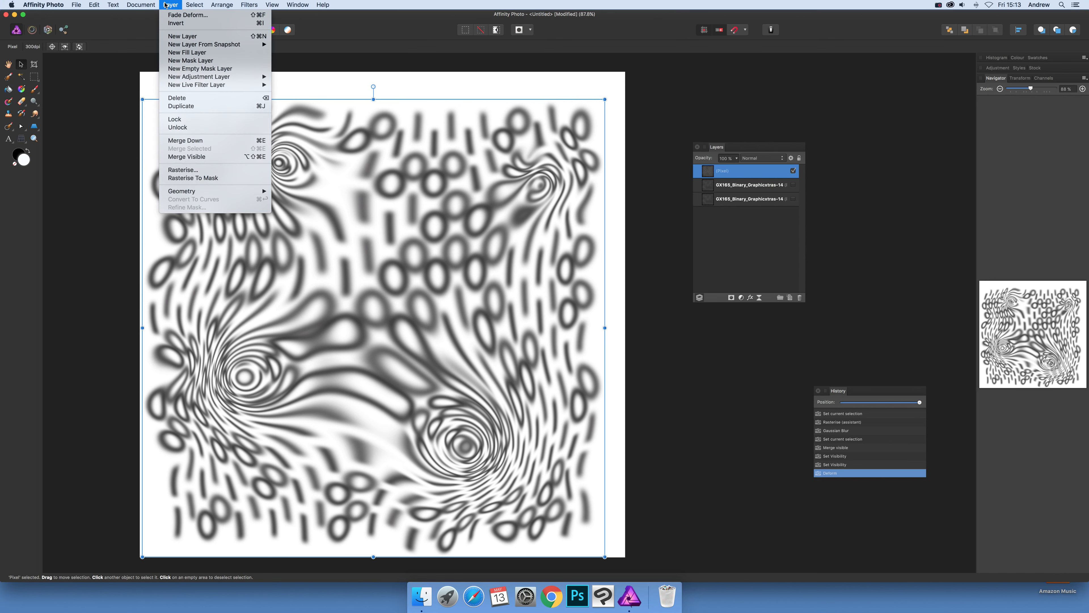
{"action": "left_click", "coordinate": [180, 107]}
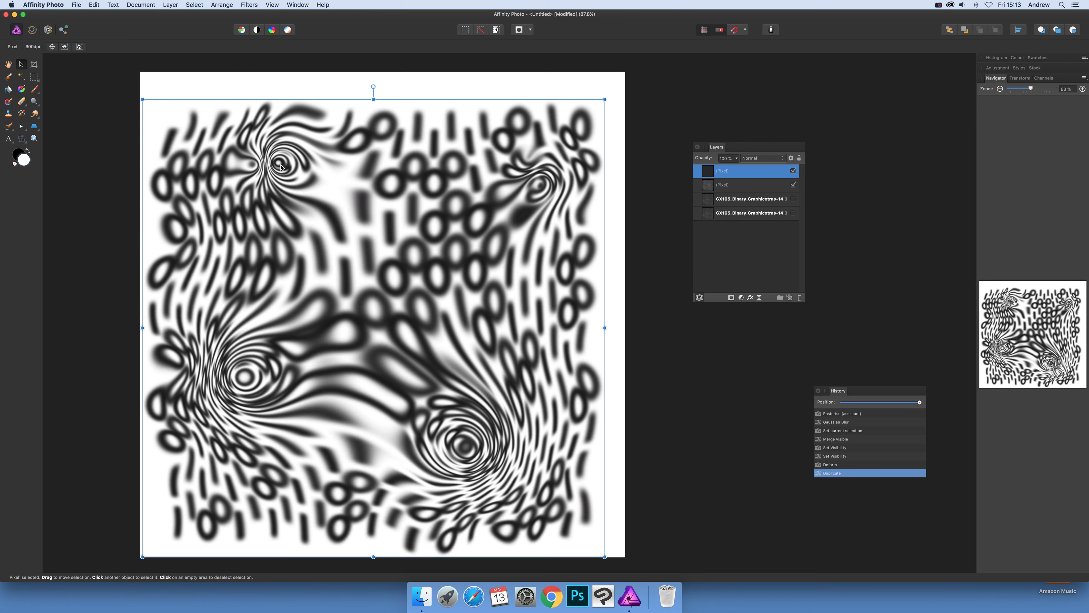
{"action": "left_click_drag", "start_coordinate": [281, 166], "coordinate": [309, 131]}
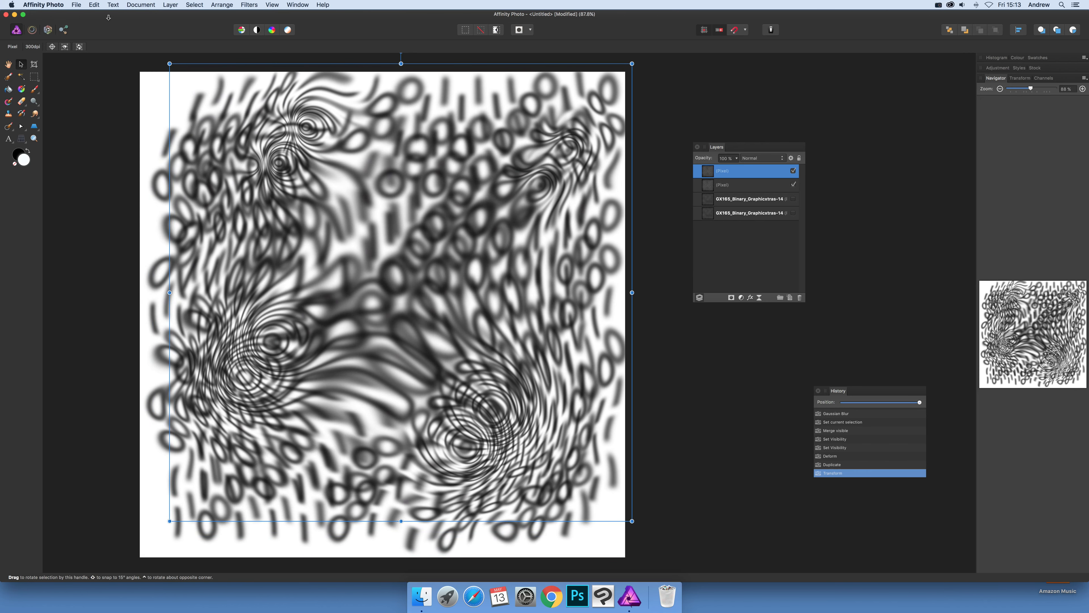
{"action": "left_click", "coordinate": [170, 5]}
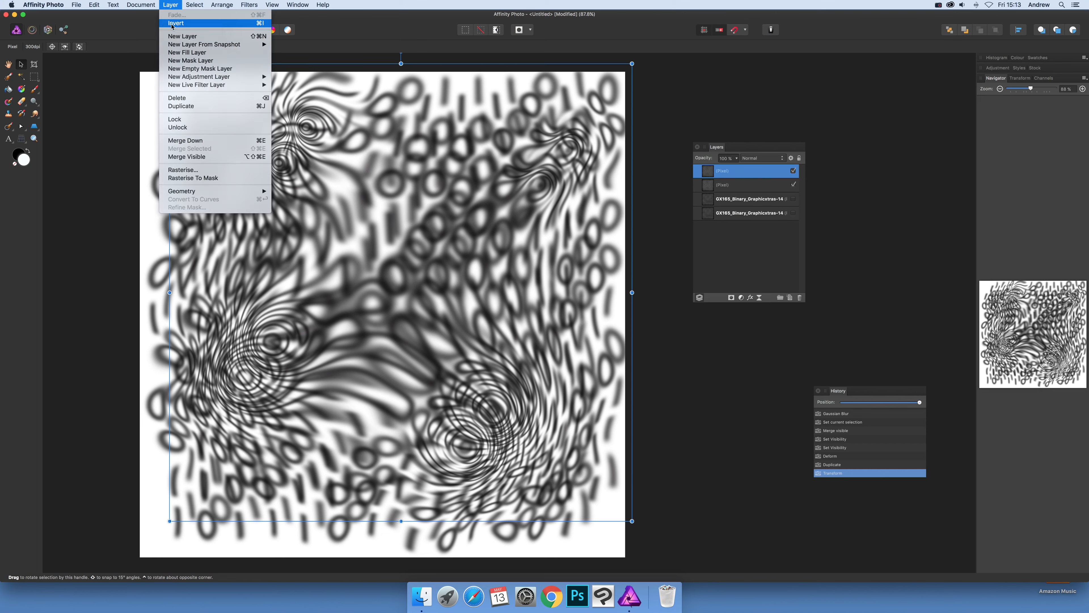
{"action": "left_click", "coordinate": [181, 107]}
{"action": "left_click_drag", "start_coordinate": [465, 200], "coordinate": [387, 300]}
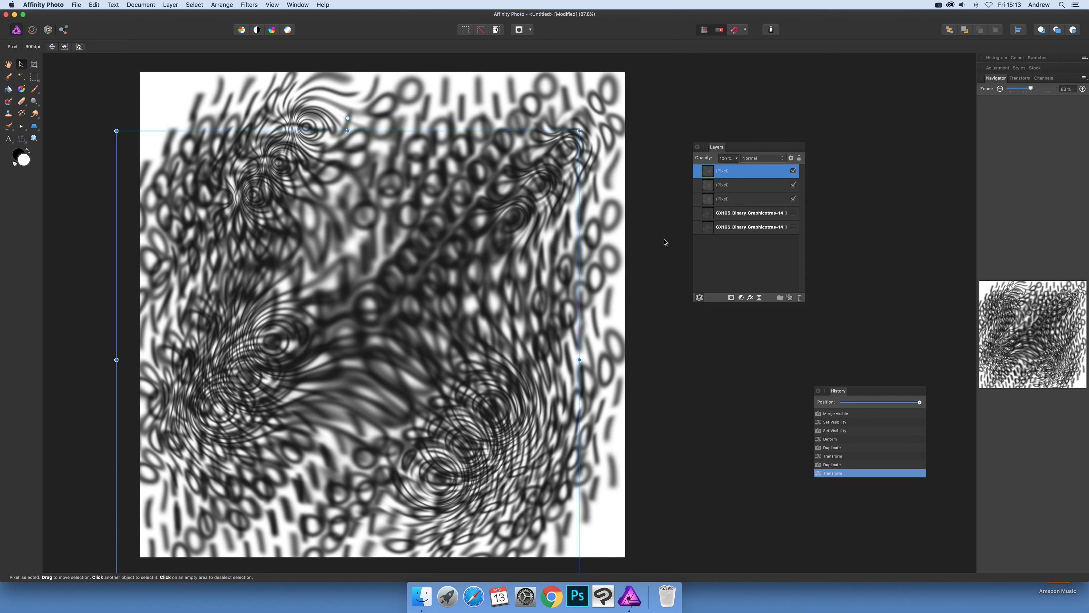
Step: Start the Deform filter on the topmost copy and add five handles spread around the middle and lower part of the pattern
{"action": "left_click", "coordinate": [245, 5]}
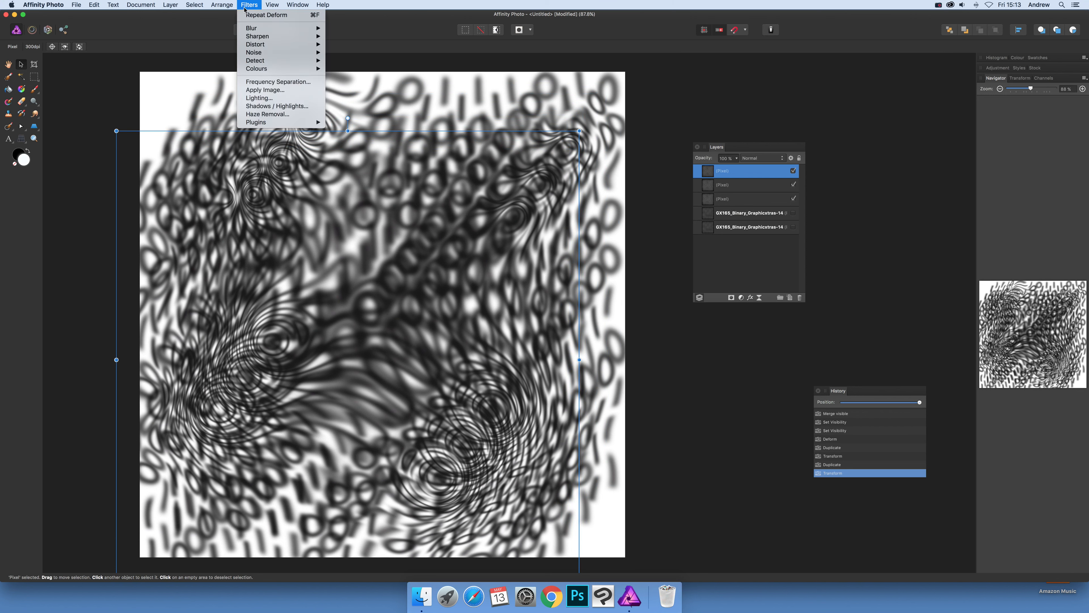
{"action": "mouse_move", "coordinate": [296, 44]}
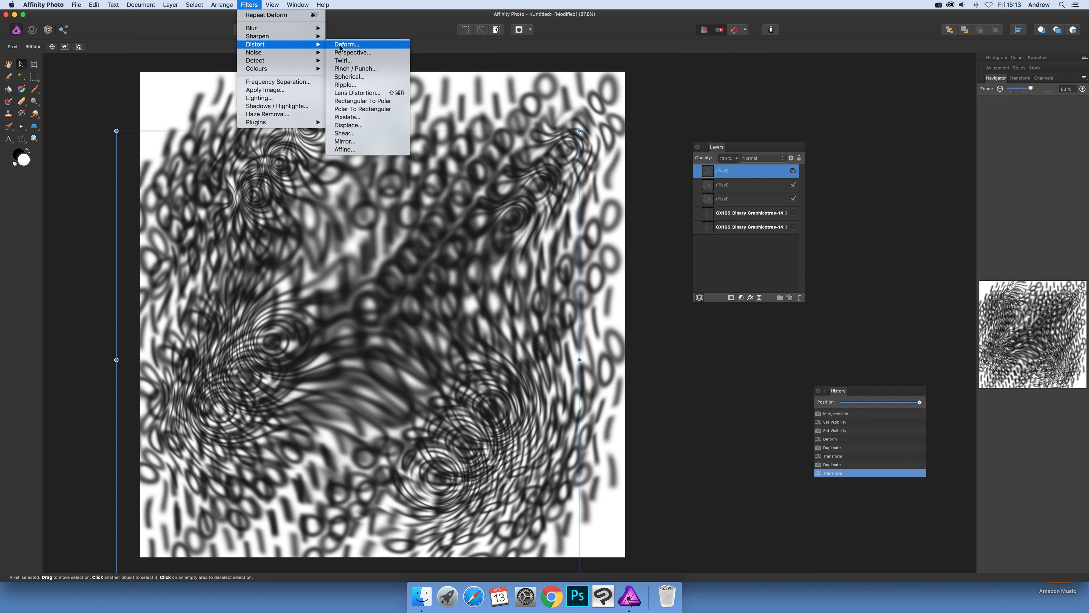
{"action": "left_click", "coordinate": [346, 44]}
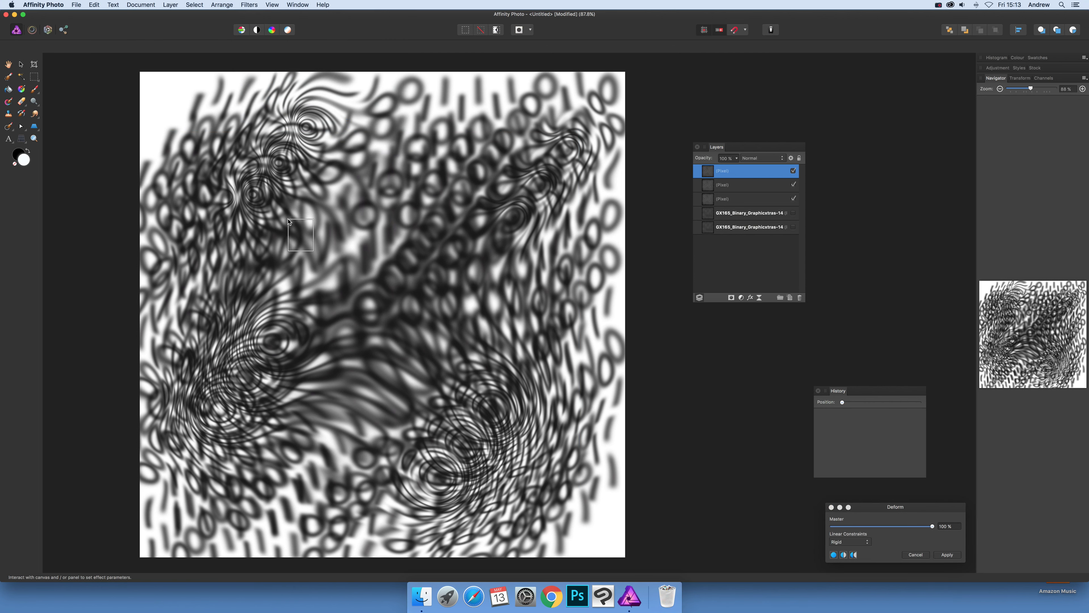
{"action": "left_click", "coordinate": [374, 251]}
{"action": "left_click", "coordinate": [240, 305]}
{"action": "left_click", "coordinate": [358, 402]}
{"action": "left_click", "coordinate": [468, 511]}
{"action": "left_click", "coordinate": [549, 277]}
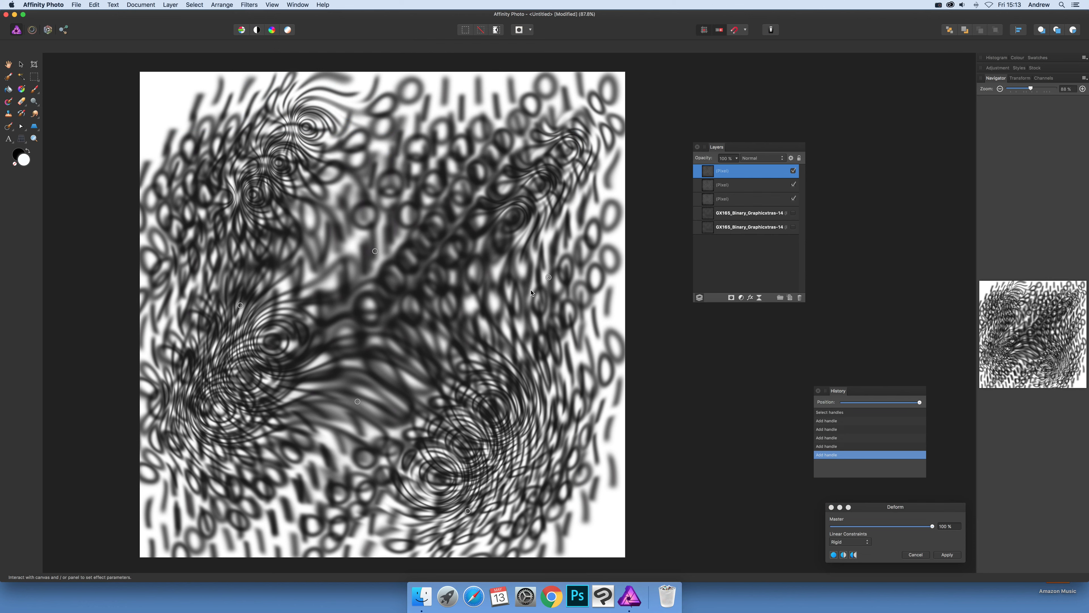
Step: Pull the right-hand handle to the centre, an upper point towards the top edge, and three outer points towards the top-left and both lower corners
{"action": "left_click_drag", "start_coordinate": [549, 277], "coordinate": [387, 314]}
{"action": "left_click", "coordinate": [430, 205]}
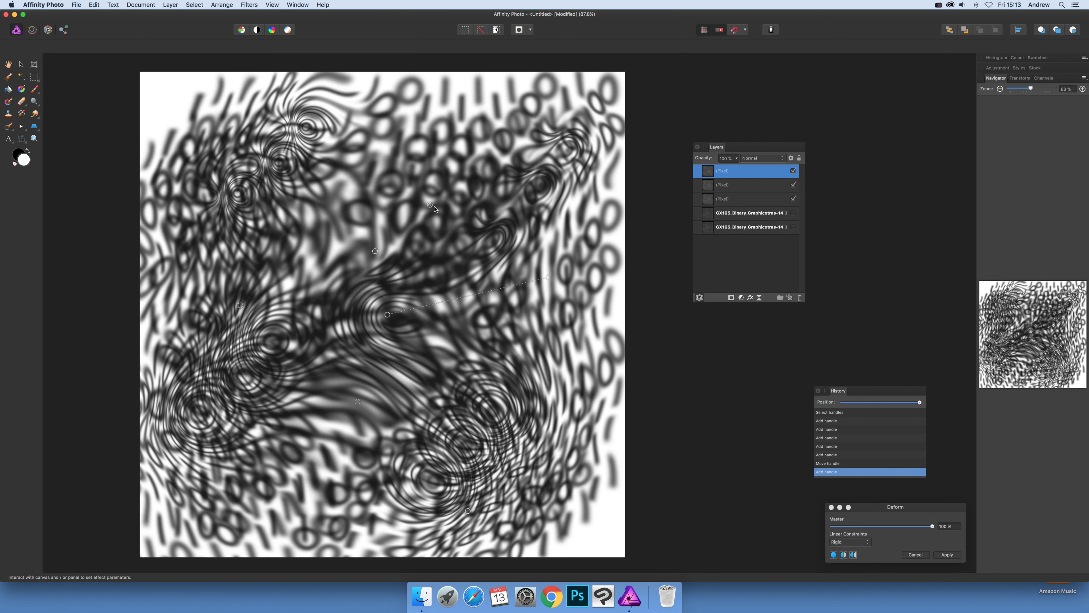
{"action": "left_click_drag", "start_coordinate": [430, 205], "coordinate": [352, 112]}
{"action": "left_click", "coordinate": [213, 134]}
{"action": "left_click_drag", "start_coordinate": [213, 134], "coordinate": [188, 93]}
{"action": "left_click_drag", "start_coordinate": [308, 462], "coordinate": [160, 539]}
{"action": "left_click_drag", "start_coordinate": [550, 481], "coordinate": [630, 516]}
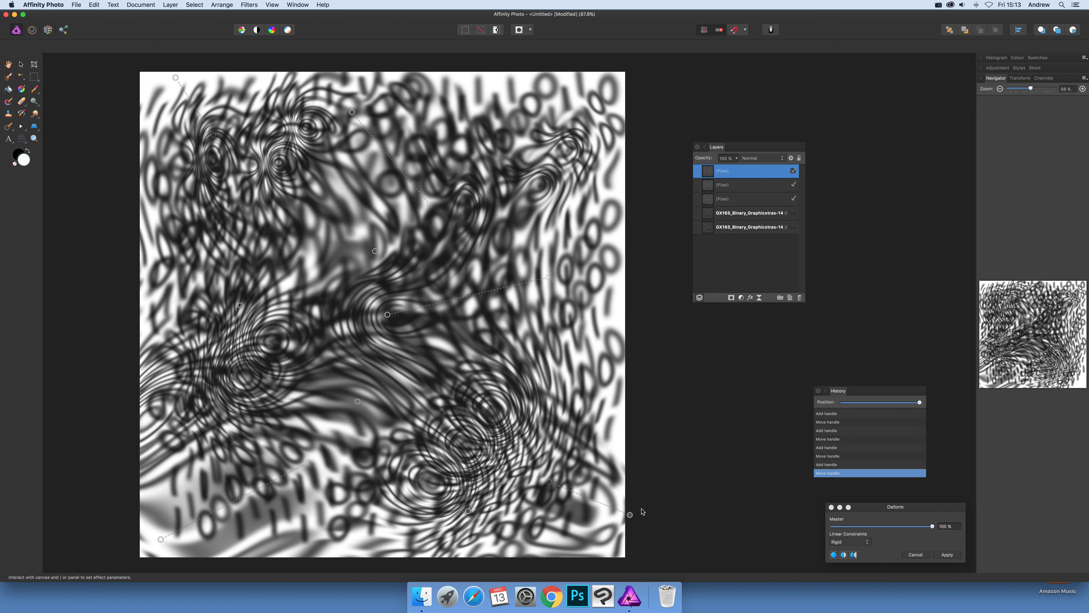
Step: Try the deformation on different warped layers, settle on the lowest of the three pixel layers, and apply it
{"action": "left_click", "coordinate": [737, 200], "text": "shift"}
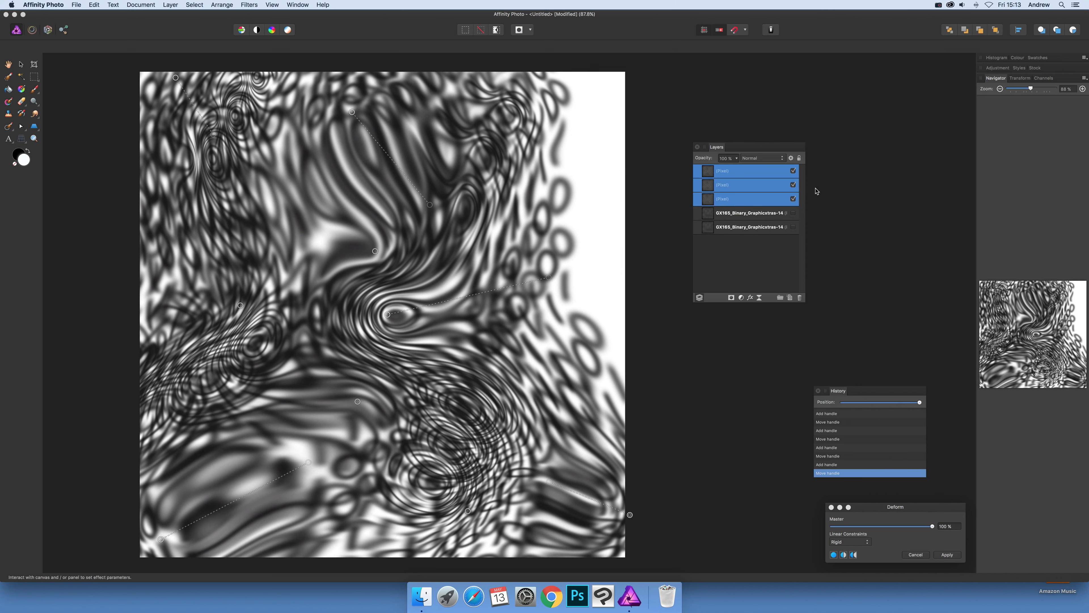
{"action": "left_click", "coordinate": [732, 200]}
{"action": "left_click", "coordinate": [738, 173]}
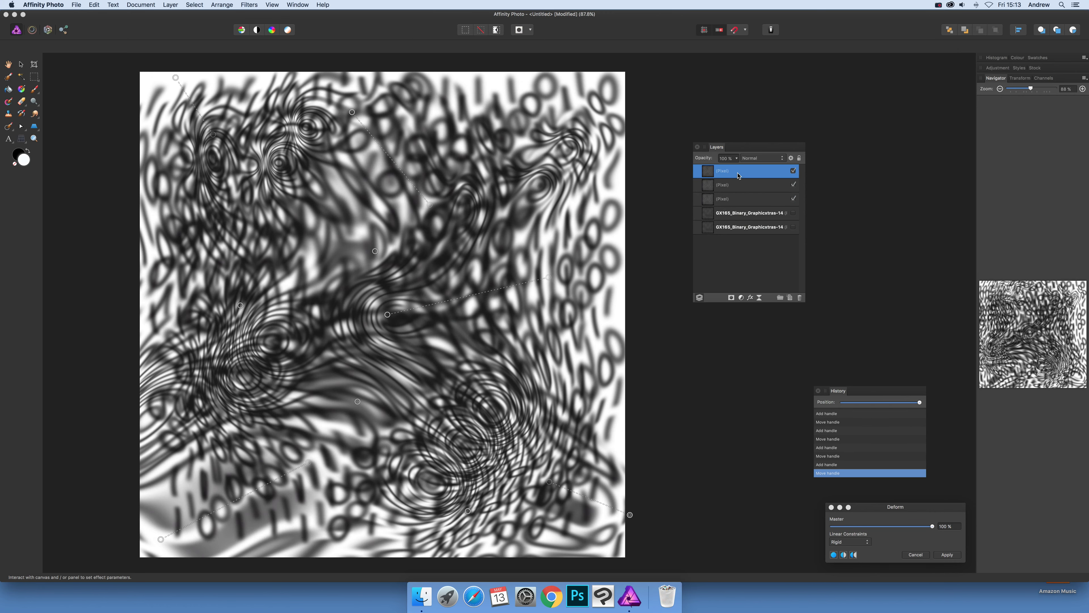
{"action": "left_click", "coordinate": [732, 186]}
{"action": "left_click", "coordinate": [733, 200]}
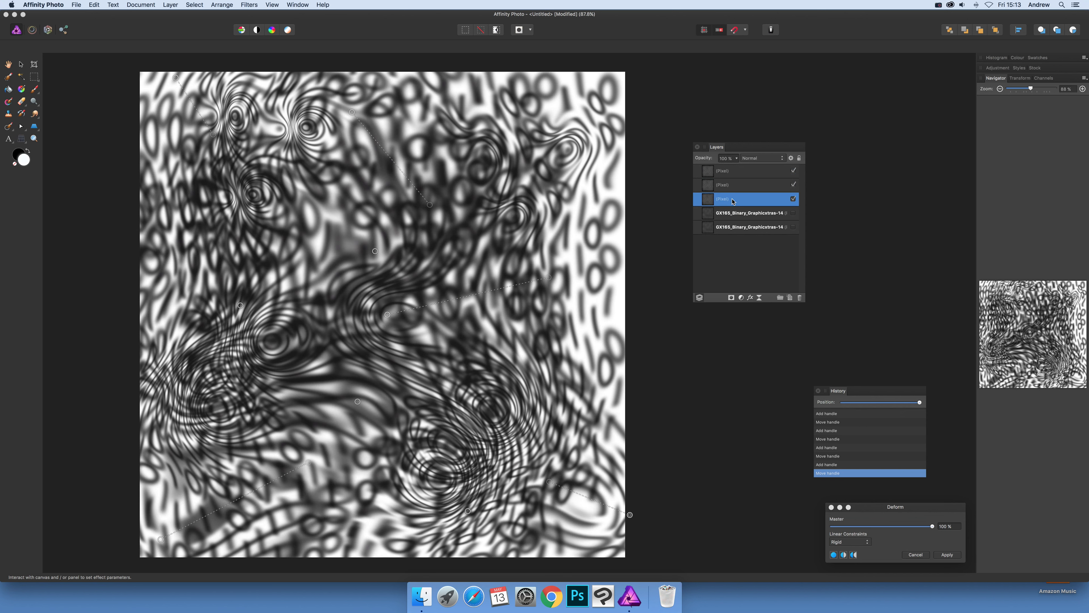
{"action": "left_click", "coordinate": [948, 555]}
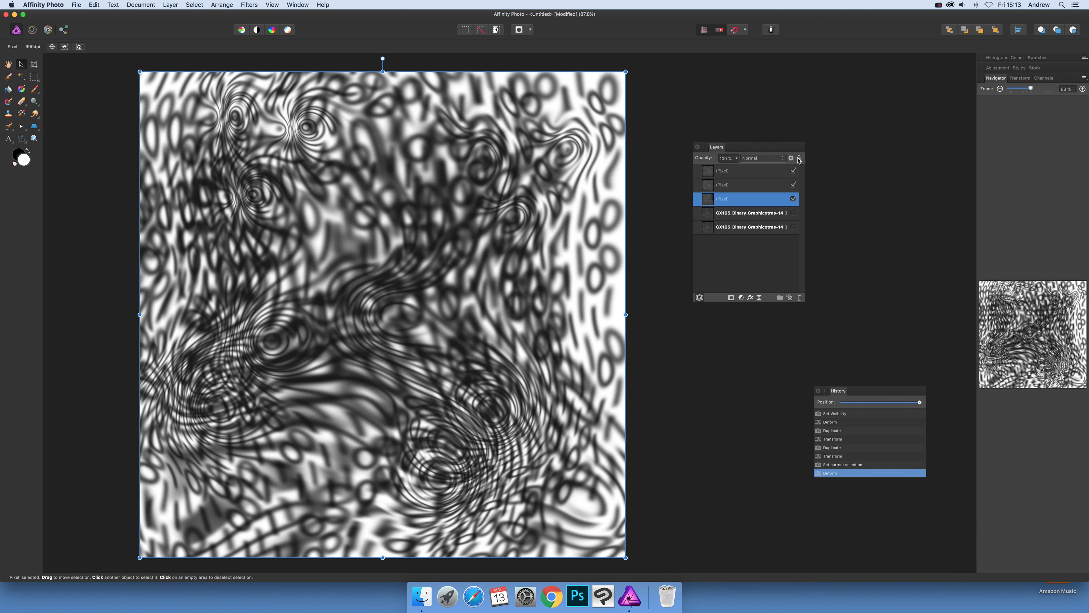
Step: Merge the visible warped layers into a new pixel layer, keep it in its original position, and hide the three source layers beneath it
{"action": "left_click", "coordinate": [737, 171], "text": "shift"}
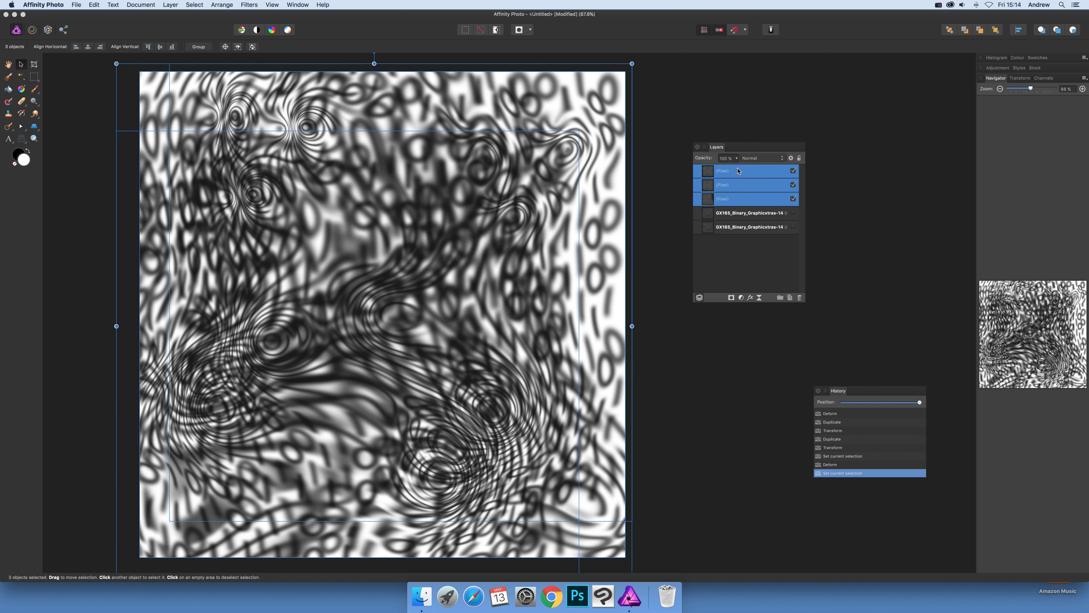
{"action": "left_click", "coordinate": [170, 5]}
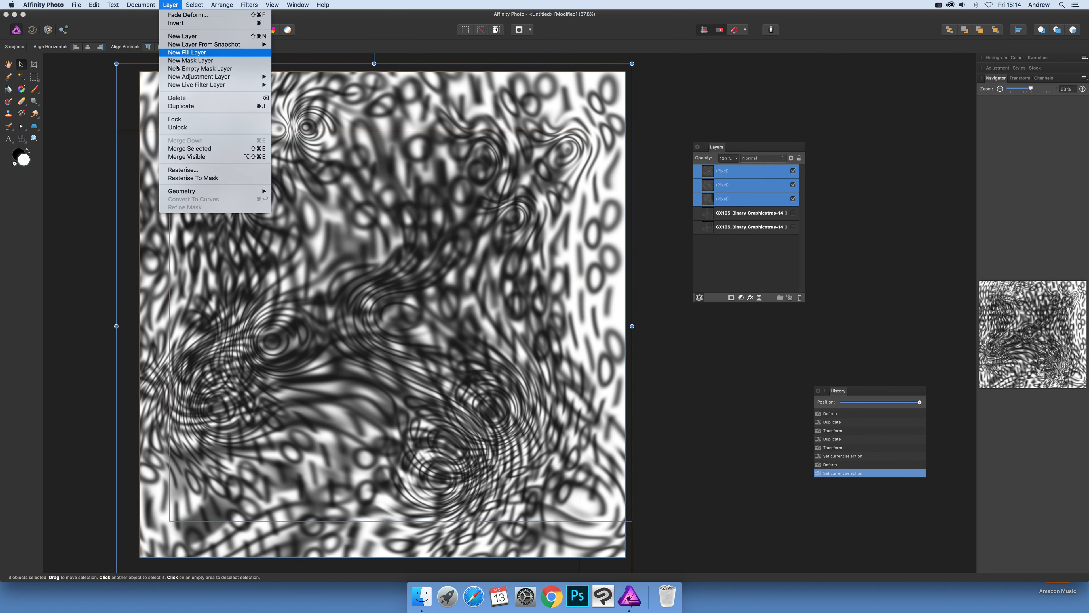
{"action": "left_click", "coordinate": [200, 157]}
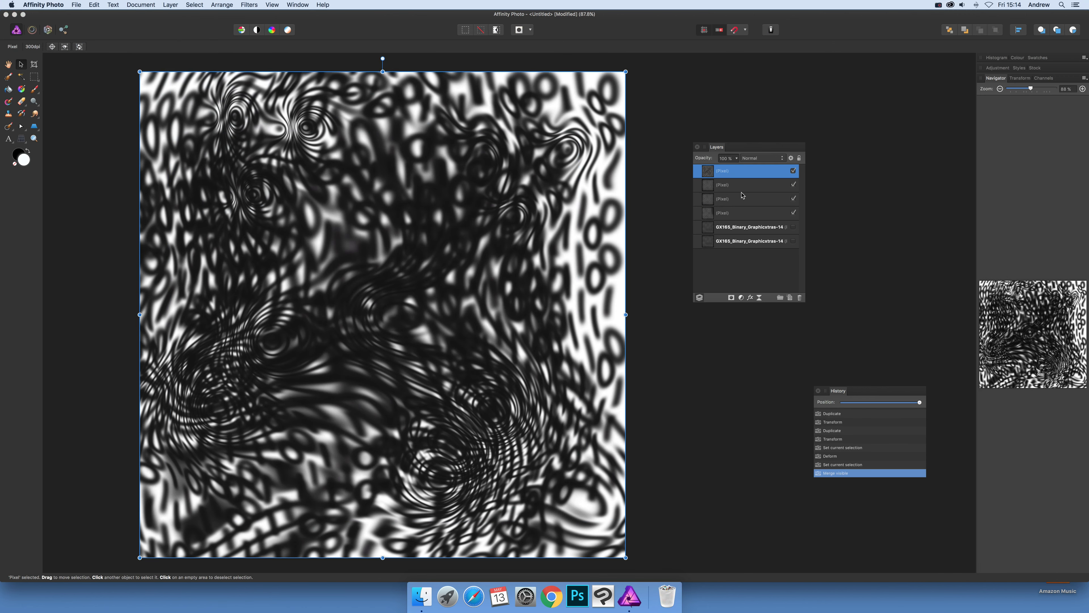
{"action": "left_click_drag", "start_coordinate": [424, 205], "coordinate": [374, 189]}
{"action": "key", "text": "super+z"}
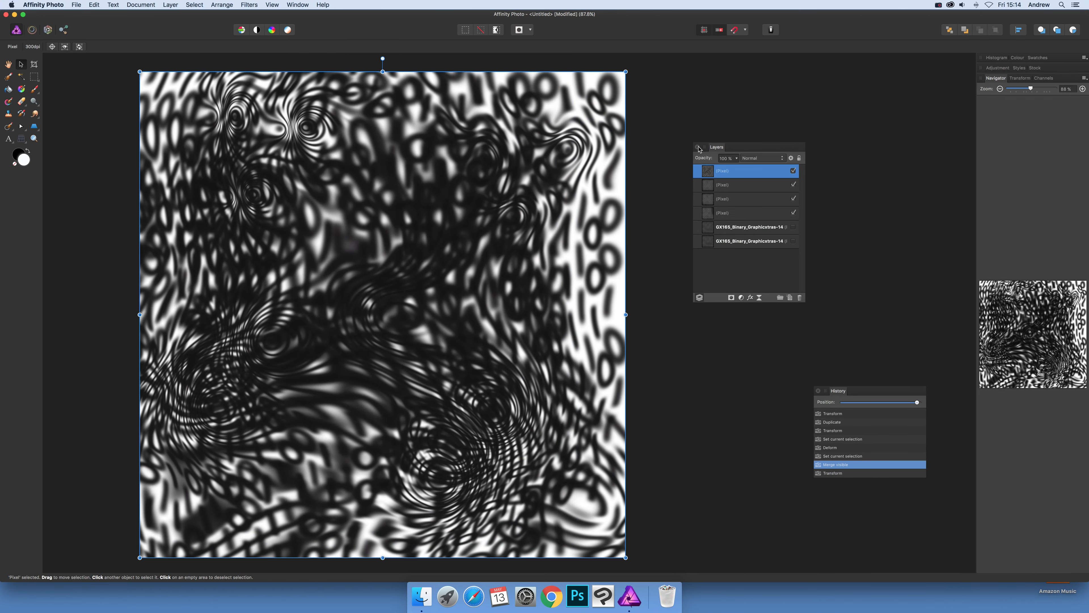
{"action": "left_click", "coordinate": [793, 184]}
{"action": "left_click", "coordinate": [794, 198]}
{"action": "left_click", "coordinate": [794, 213]}
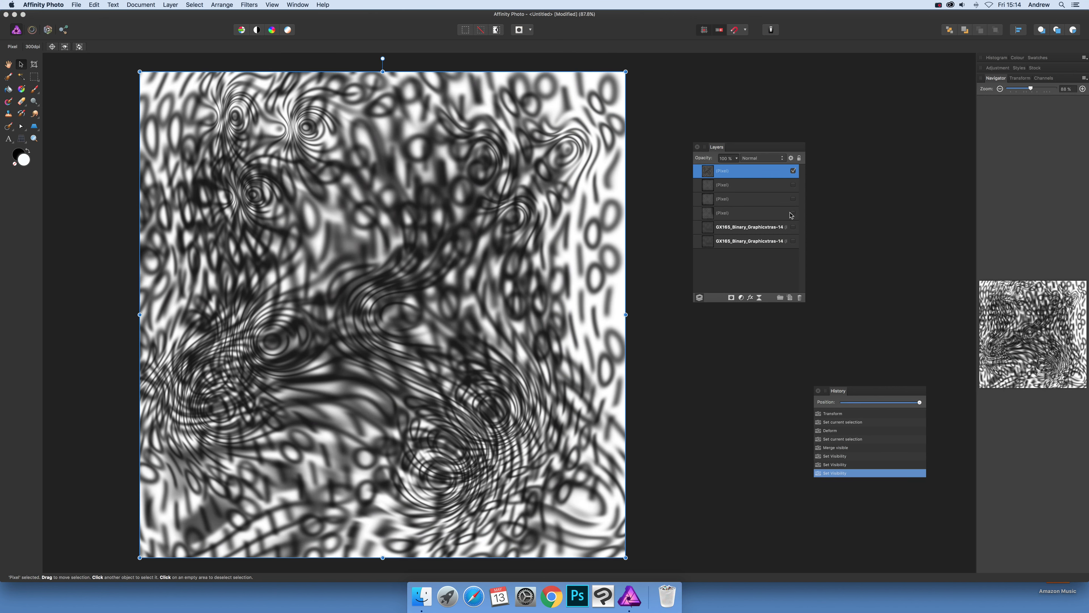